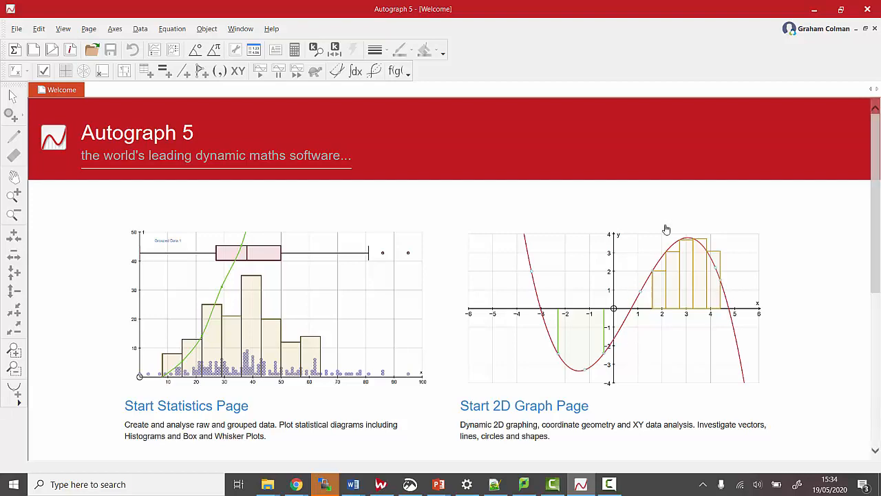
- Open the existing graph page file Standard-8to+8
click(91, 50)
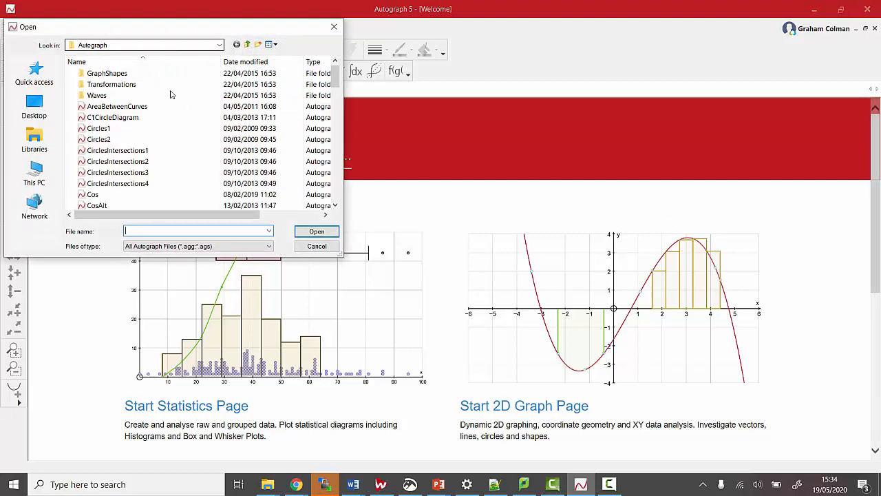
scroll(169, 177, down, 10)
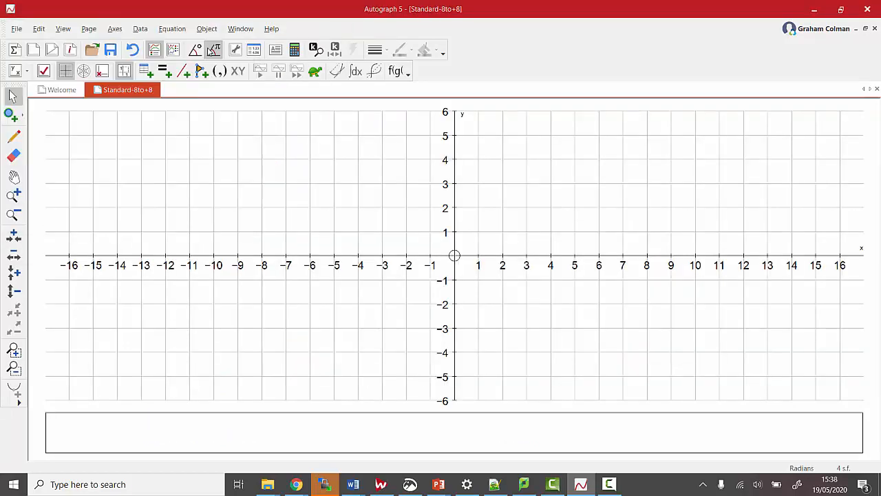
- Plot the equation y=sin(x/4+1) on the graph page
click(167, 68)
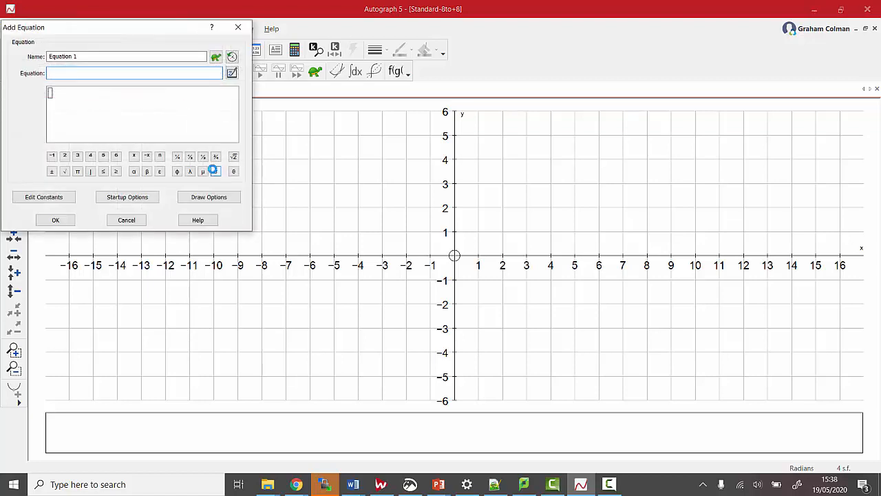
text(y=sin(x/)
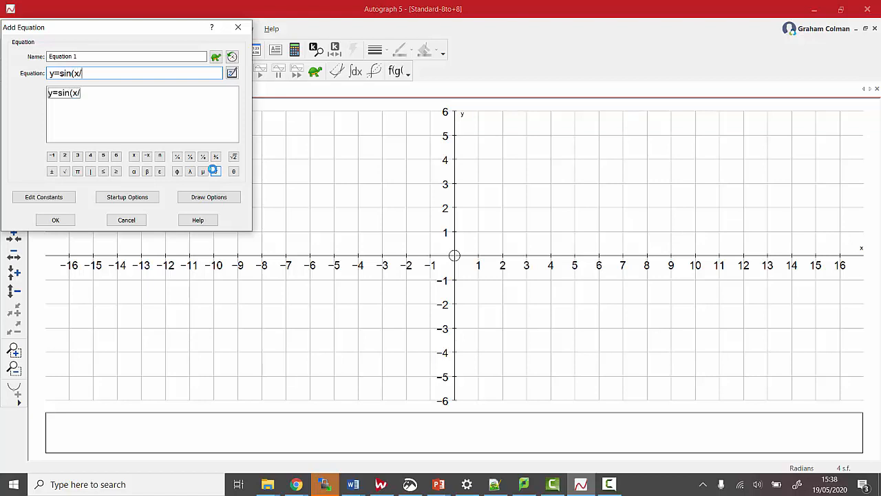
text(4+1))
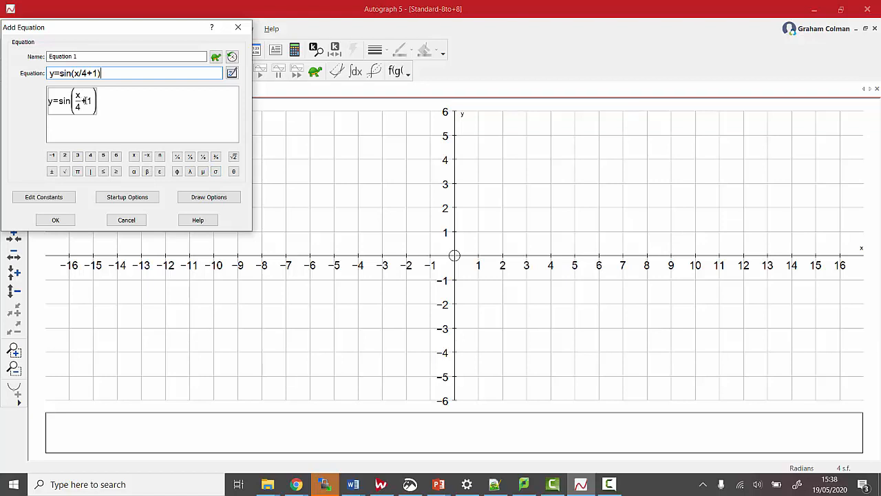
click(55, 220)
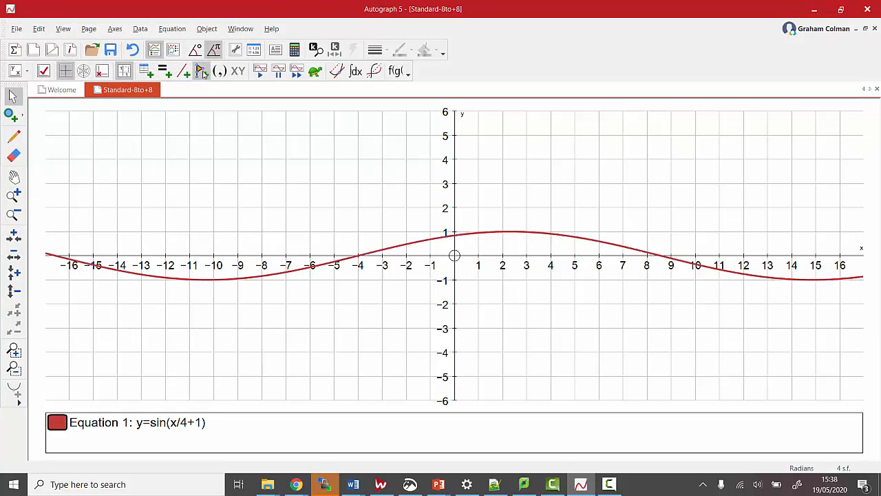
- Add the line y=x as a second equation on the same axes
click(164, 71)
text(x)
key(Return)
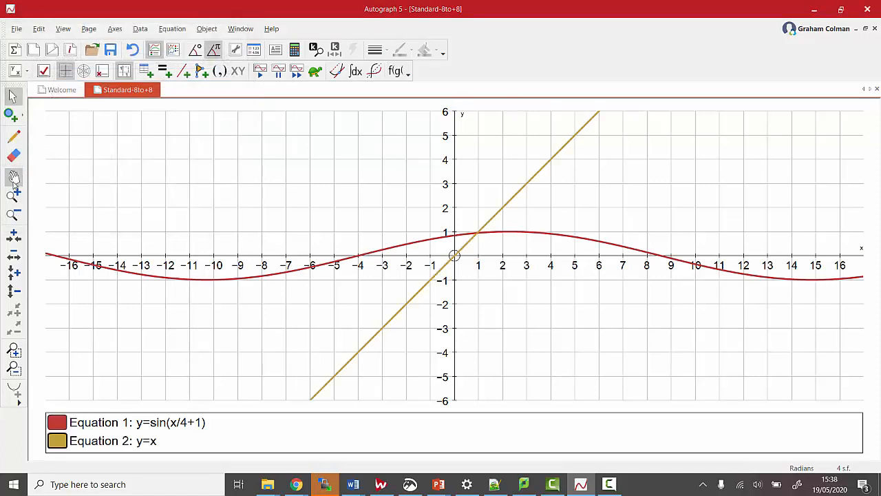
- Create an x=g(x) iteration from the line y=x and the sine curve, then deselect both graphs
click(518, 195)
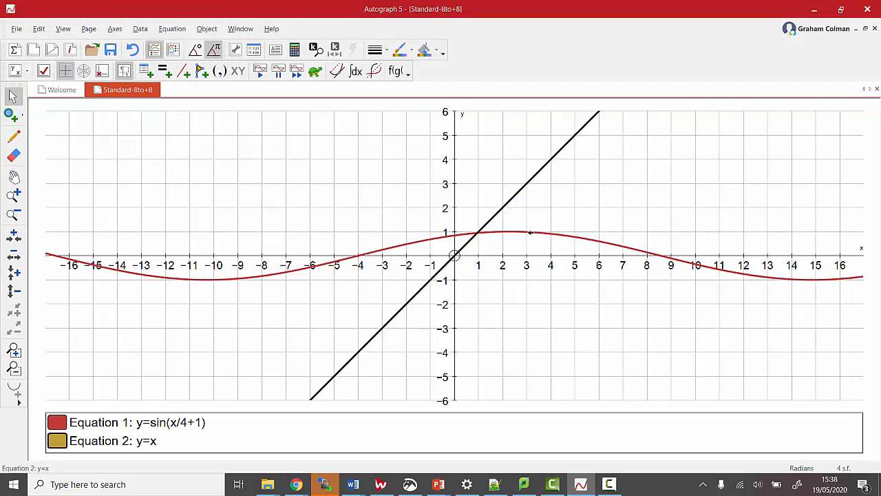
click(530, 233)
right_click(530, 233)
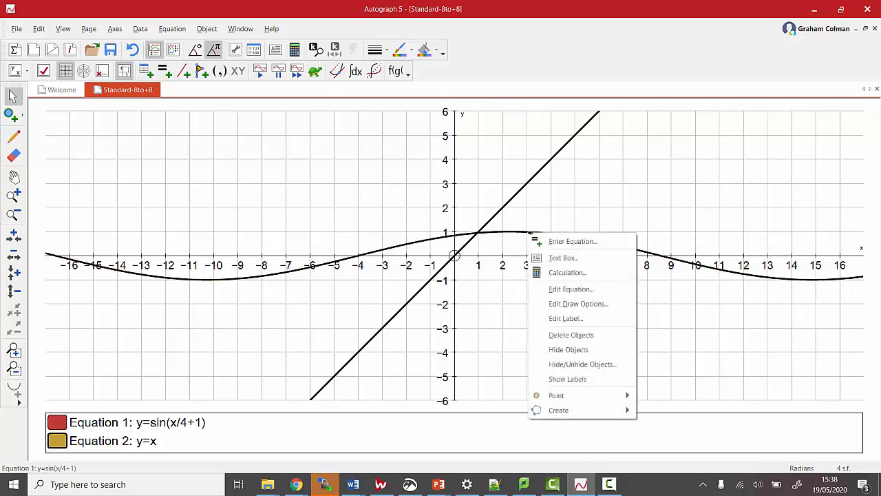
mouse_move(580, 409)
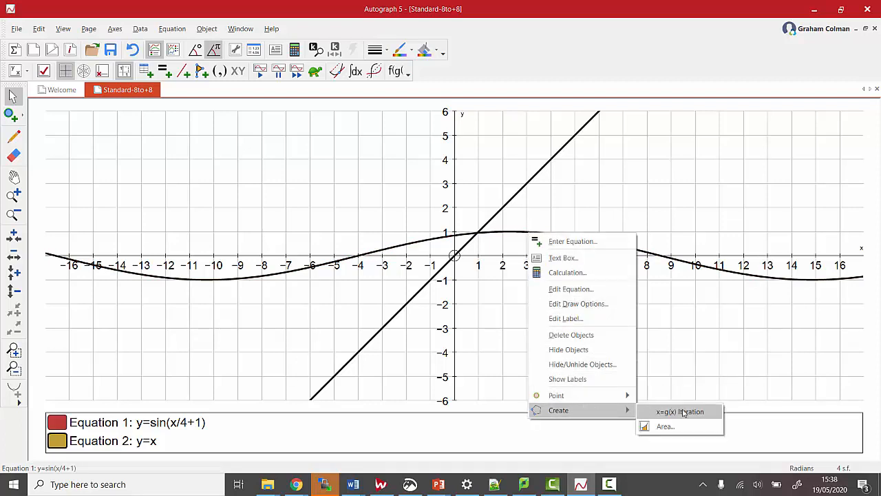
click(681, 412)
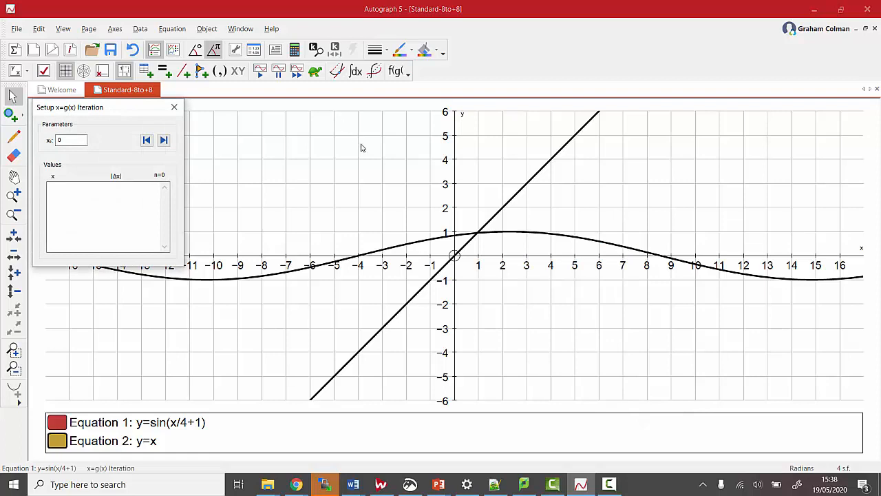
click(369, 175)
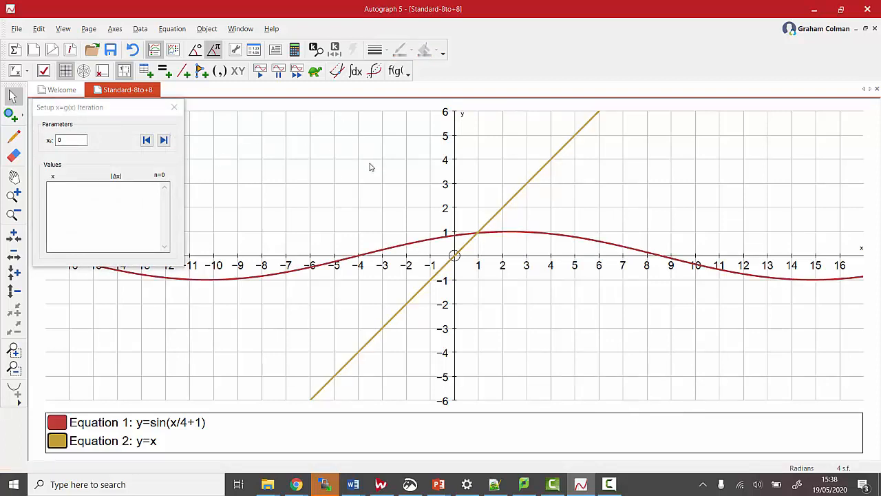
- Set the iteration's starting value x₀ to 3 and run the first two iteration steps
drag(67, 141, 31, 137)
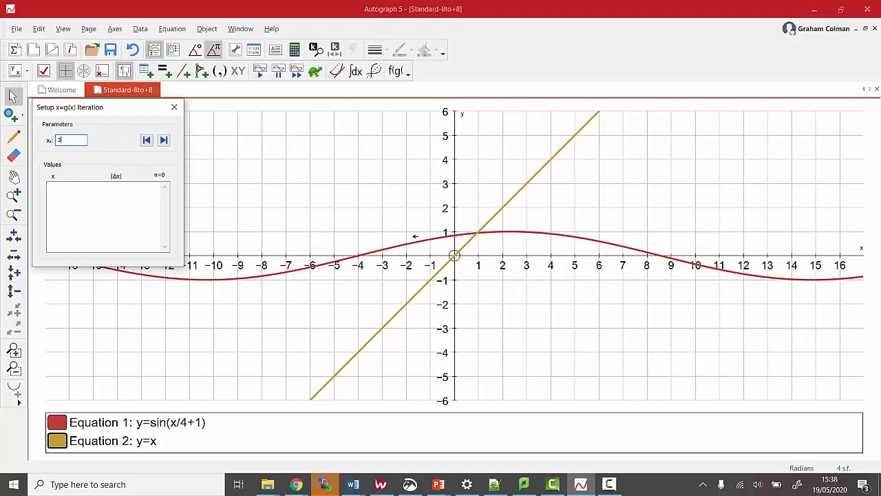
click(164, 141)
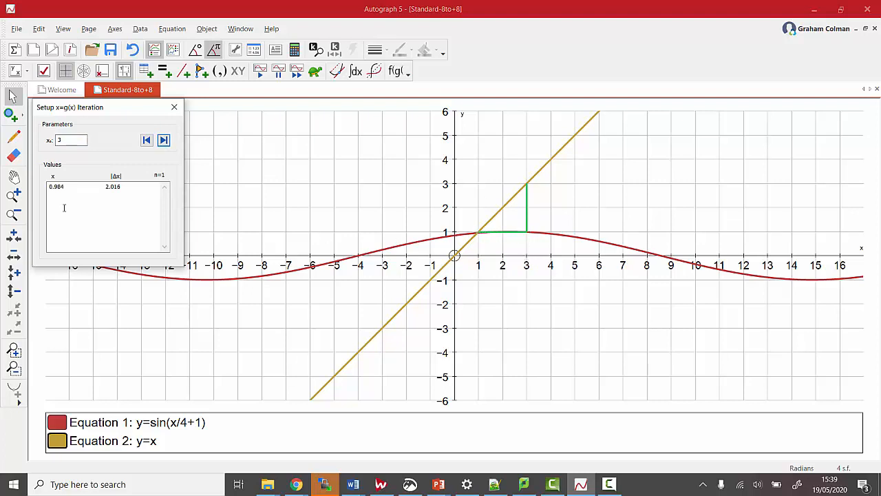
click(13, 195)
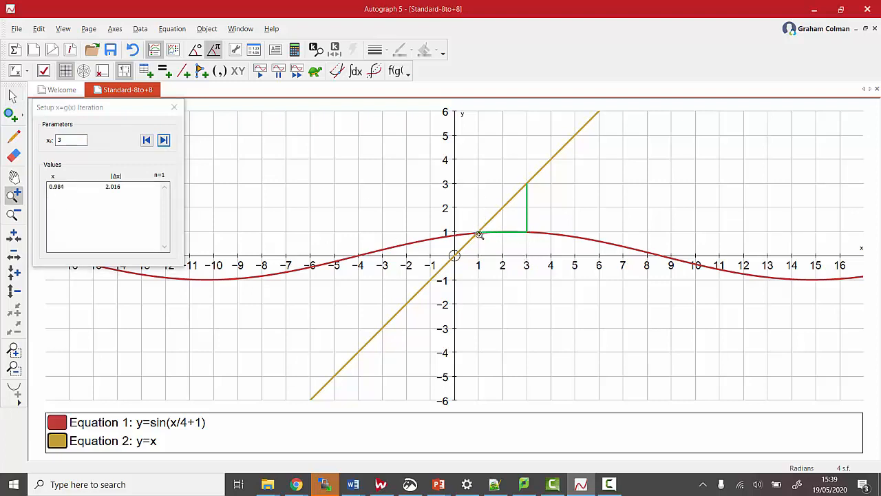
click(480, 235)
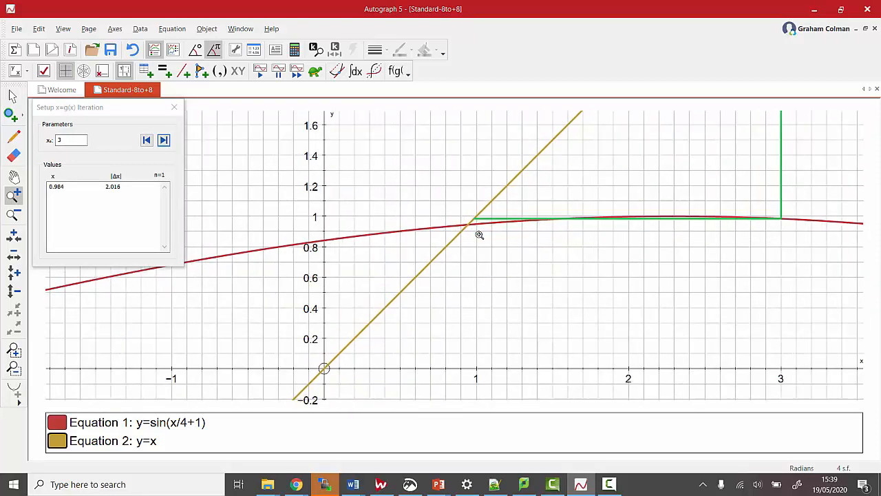
click(479, 235)
click(479, 234)
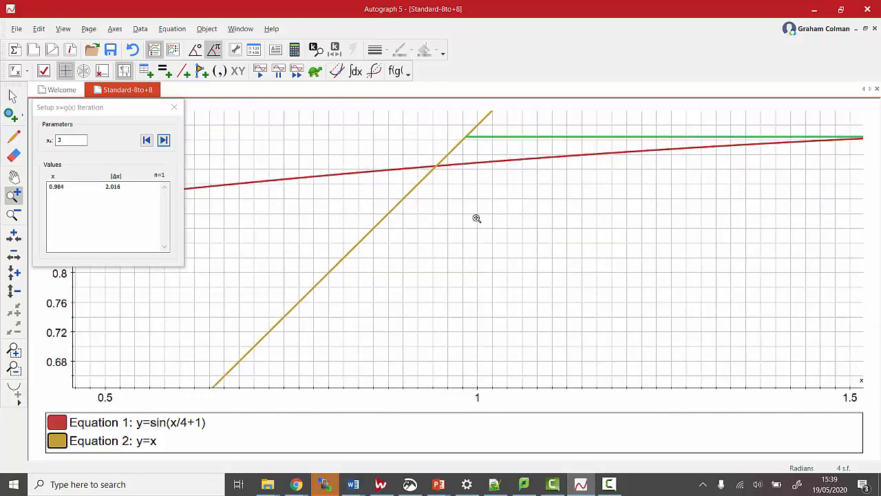
click(14, 177)
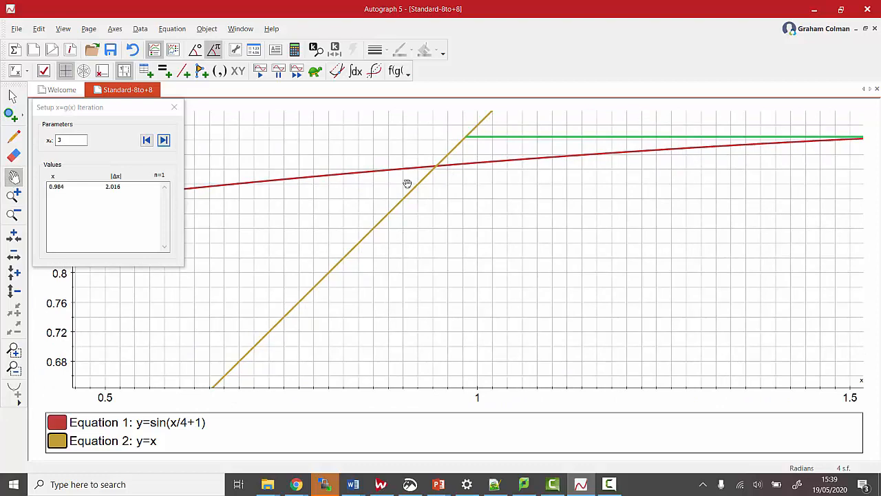
drag(407, 184, 389, 232)
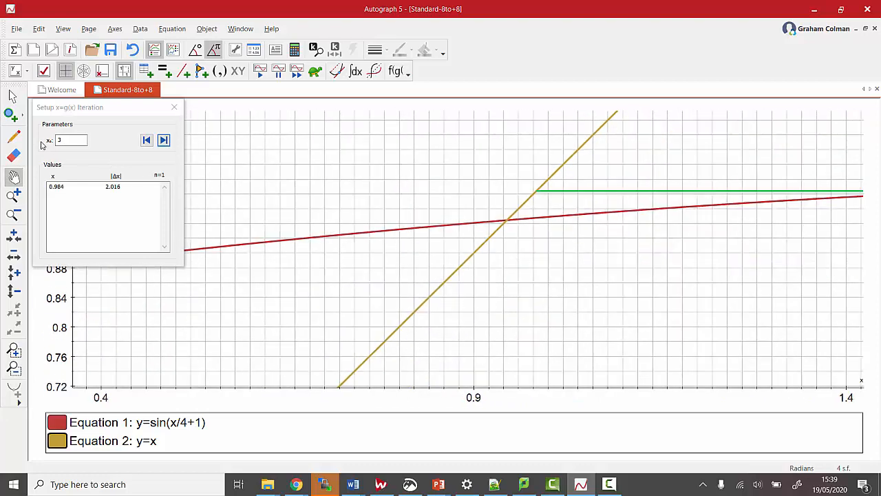
click(163, 141)
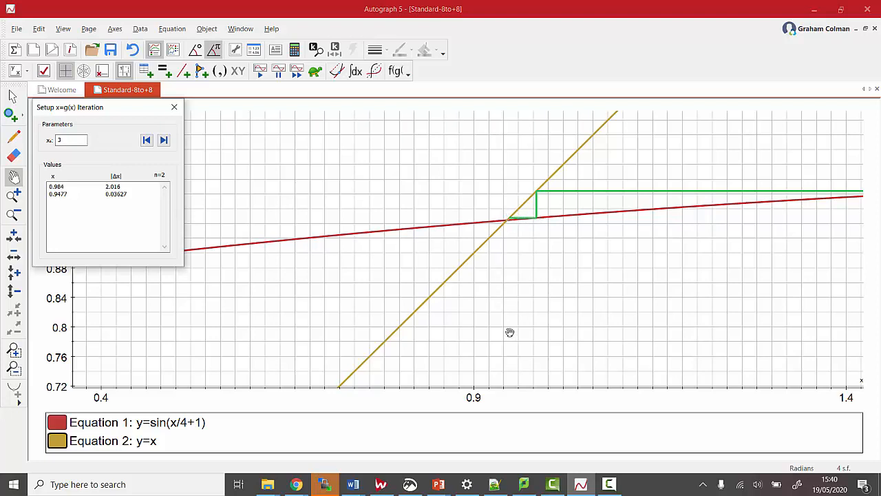
- Advance the iteration from x₀ = 3 to its third step, viewed close up at the intersection
click(13, 195)
click(510, 219)
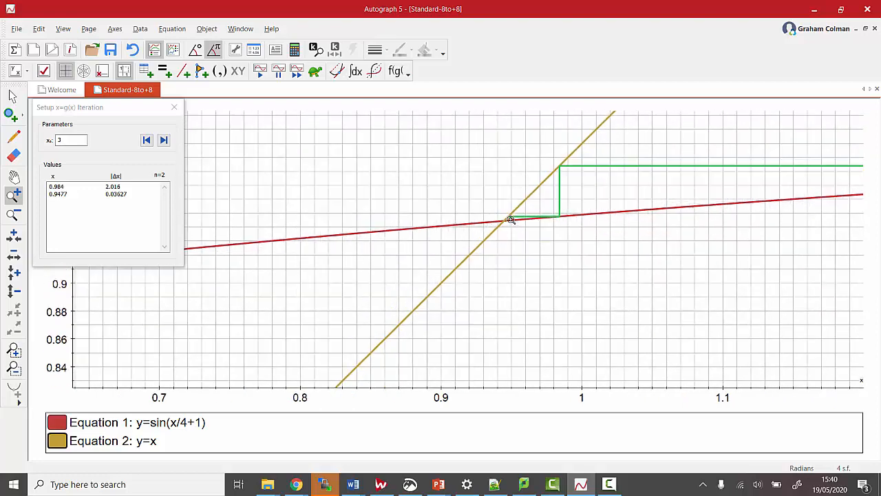
click(511, 219)
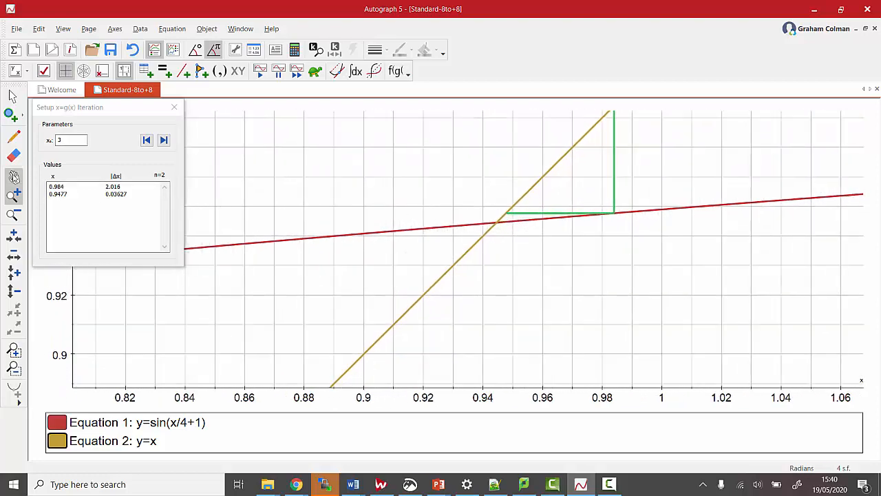
click(14, 177)
drag(330, 193, 247, 221)
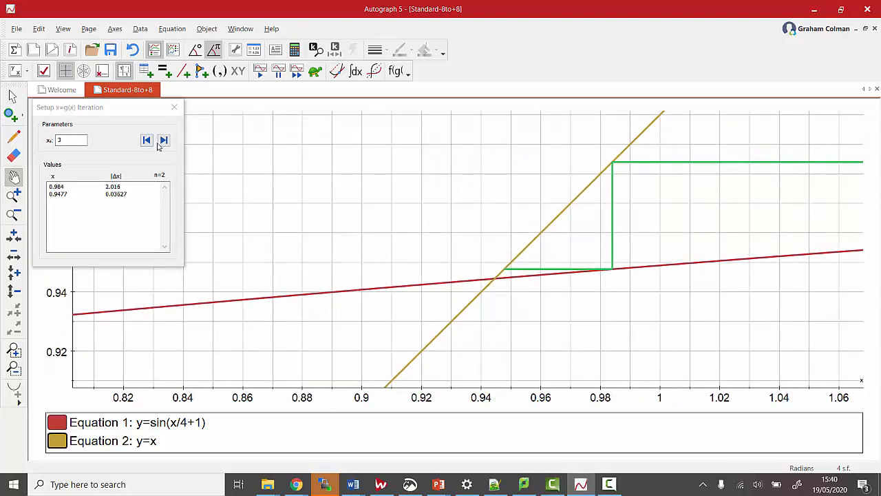
click(164, 140)
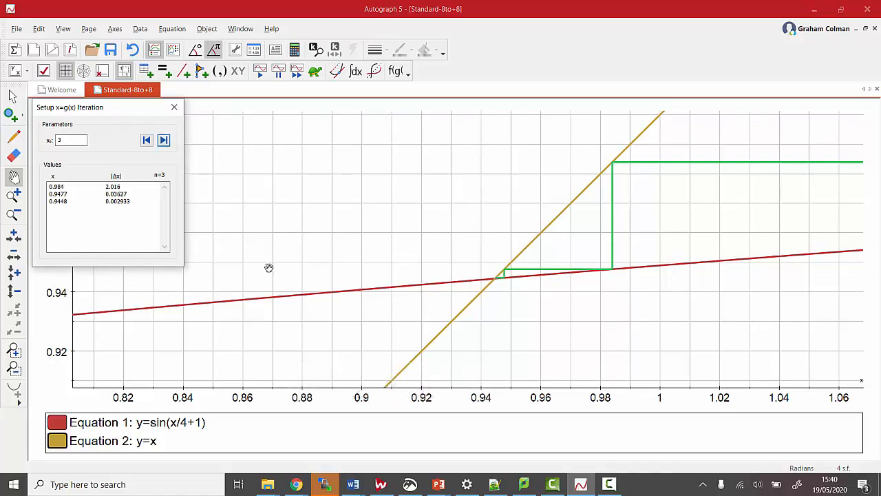
- Change the starting value x₀ to -1 and run two iteration steps
click(14, 217)
click(13, 218)
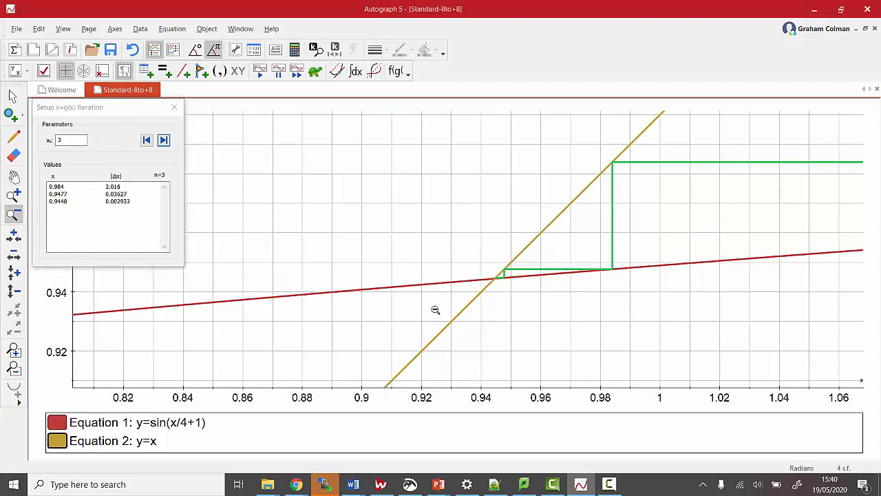
click(435, 310)
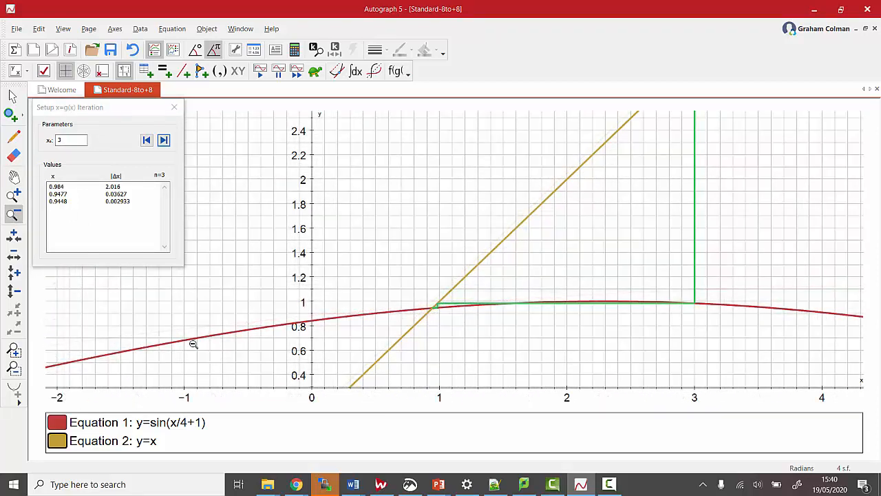
click(13, 177)
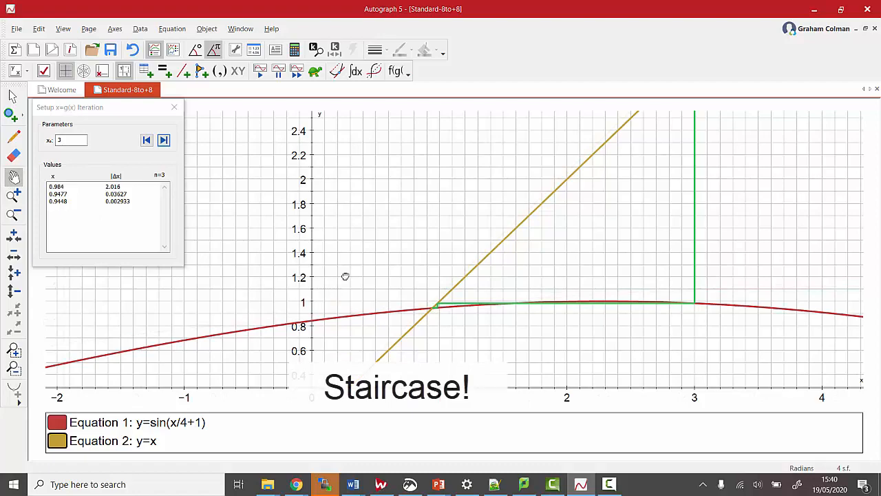
drag(345, 276, 397, 205)
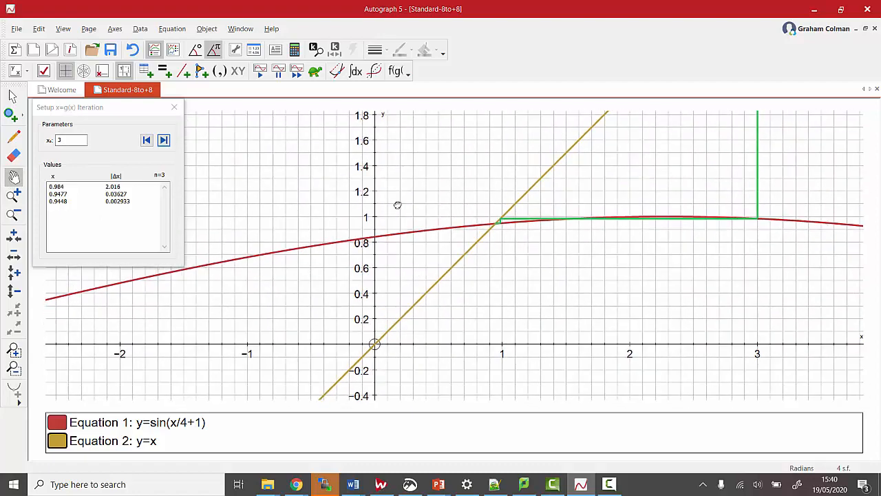
double_click(59, 140)
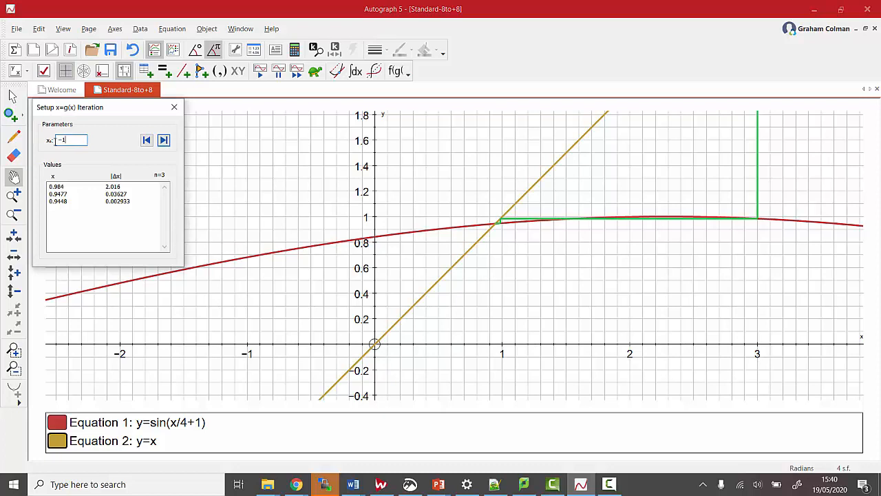
click(164, 140)
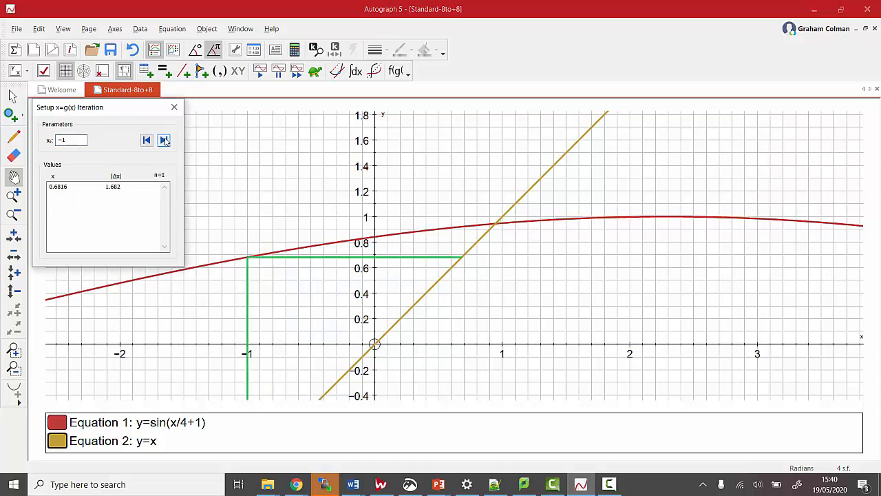
click(164, 139)
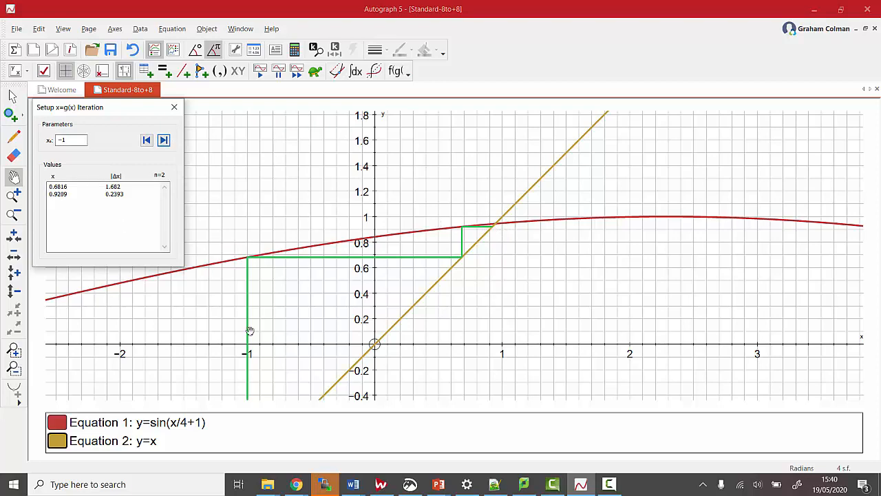
- Change the starting value x₀ to 0.5 and run one iteration step
click(12, 216)
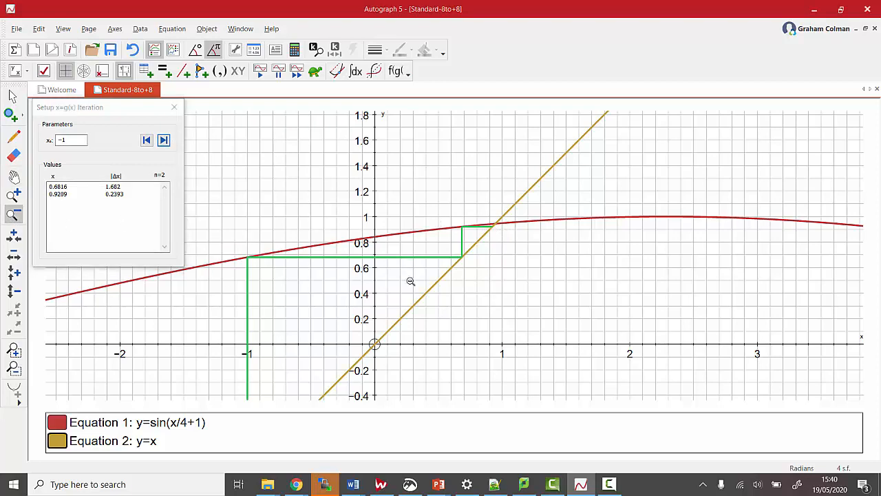
click(410, 281)
click(410, 281)
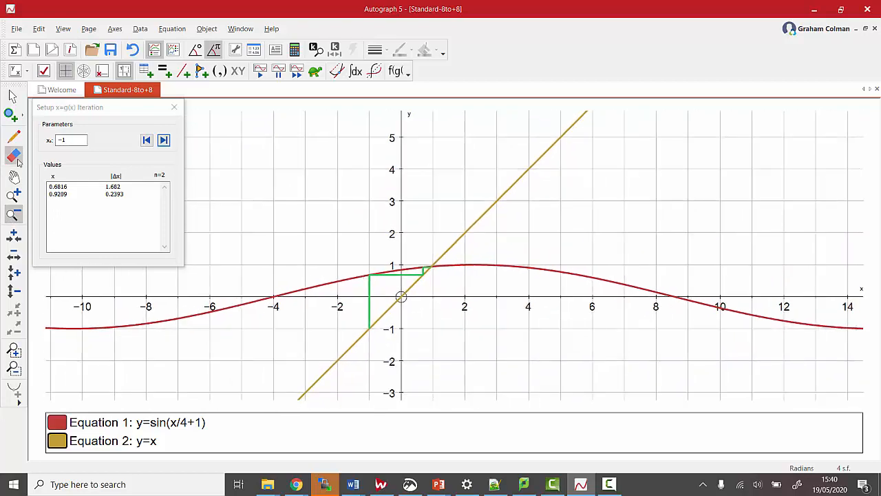
drag(72, 140, 48, 128)
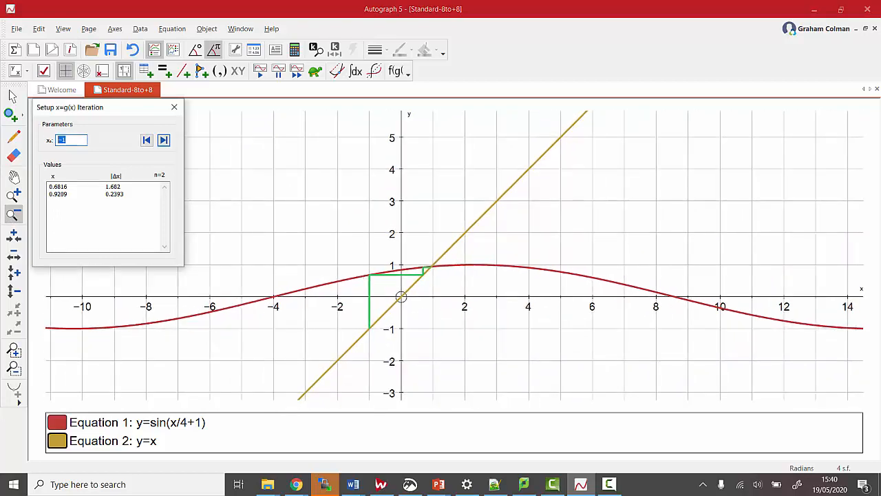
click(163, 140)
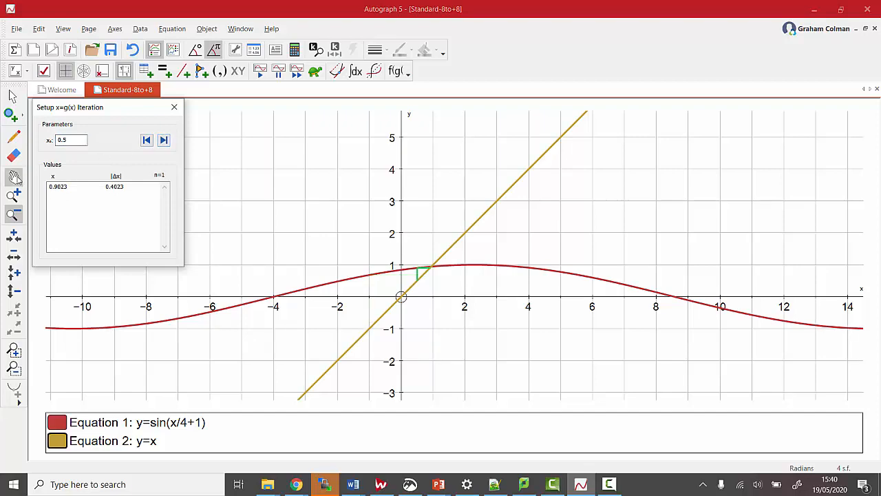
- Advance the iteration from x₀ = 0.5 to its second step, viewed close up around the intersection
click(13, 195)
click(422, 271)
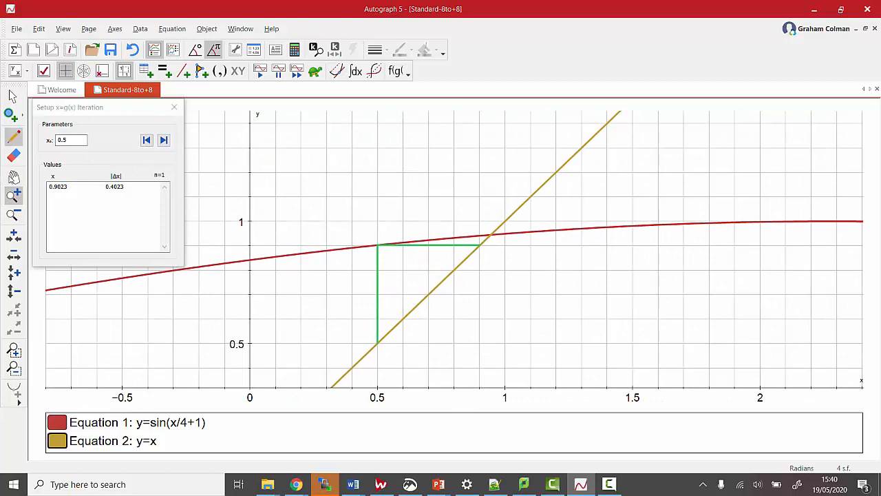
click(13, 177)
drag(344, 256, 346, 169)
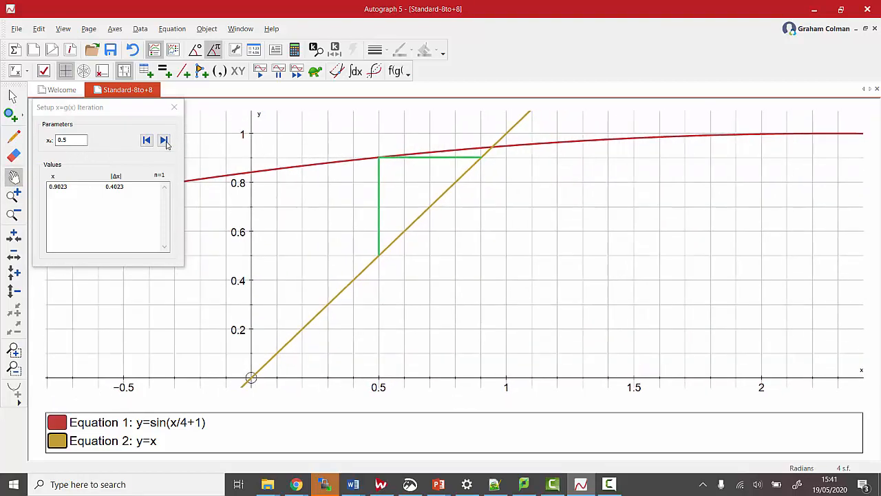
click(165, 141)
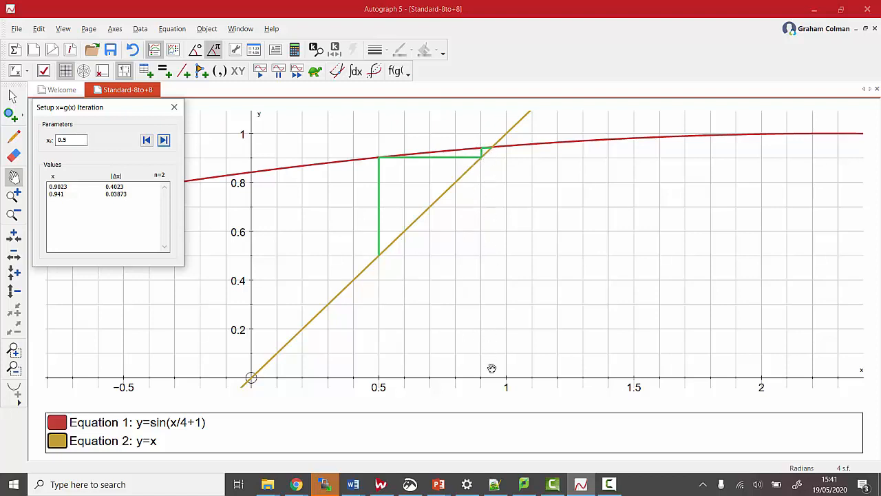
- Close the x=g(x) iteration setup for y=sin(x/4+1) and y=x
click(13, 214)
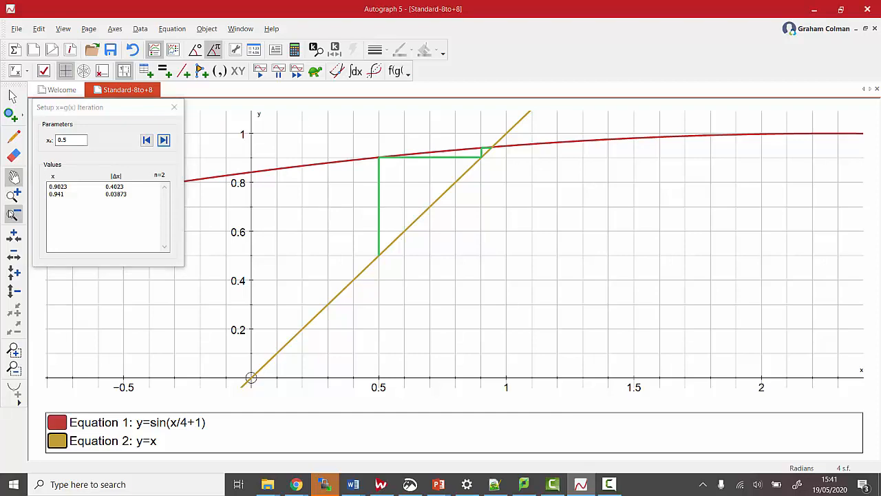
click(477, 365)
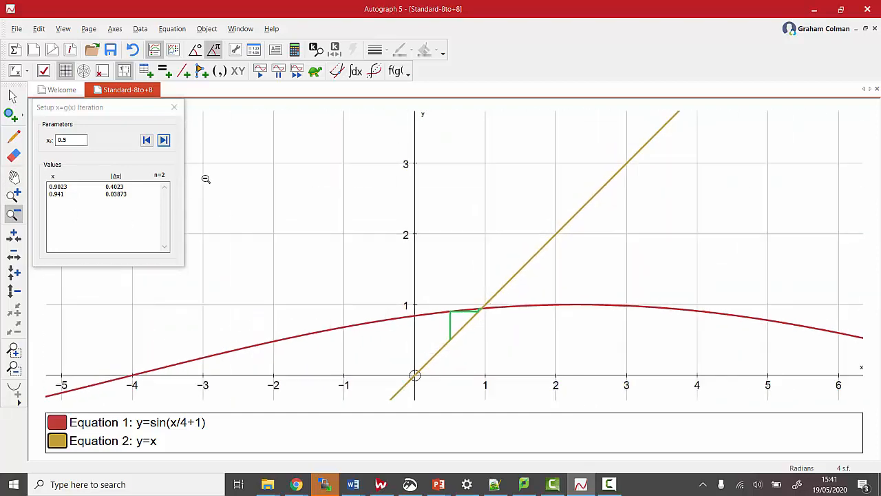
click(13, 177)
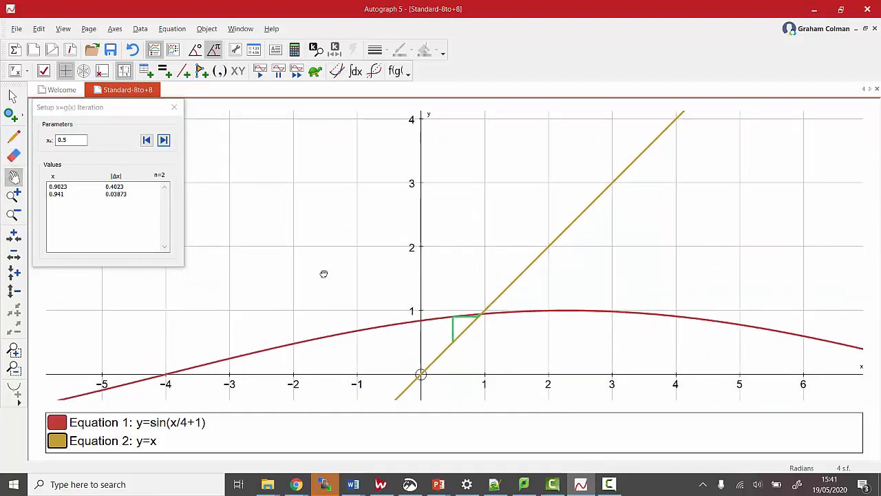
drag(324, 273, 358, 198)
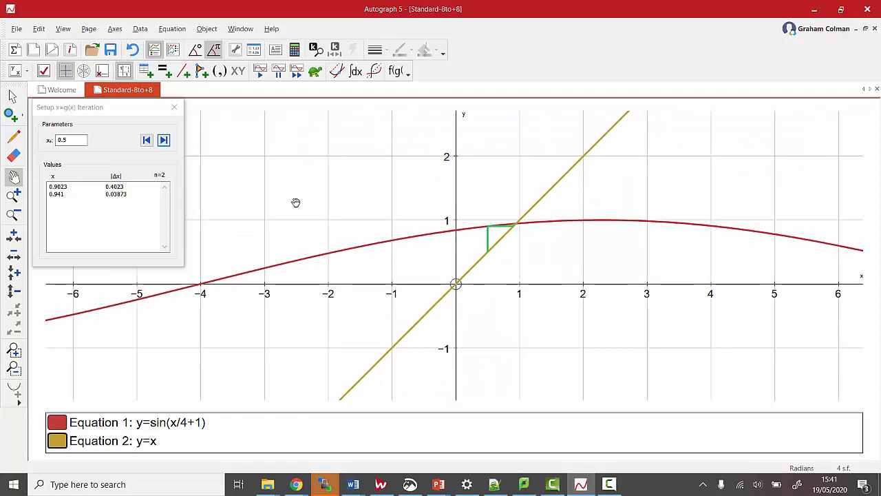
click(174, 106)
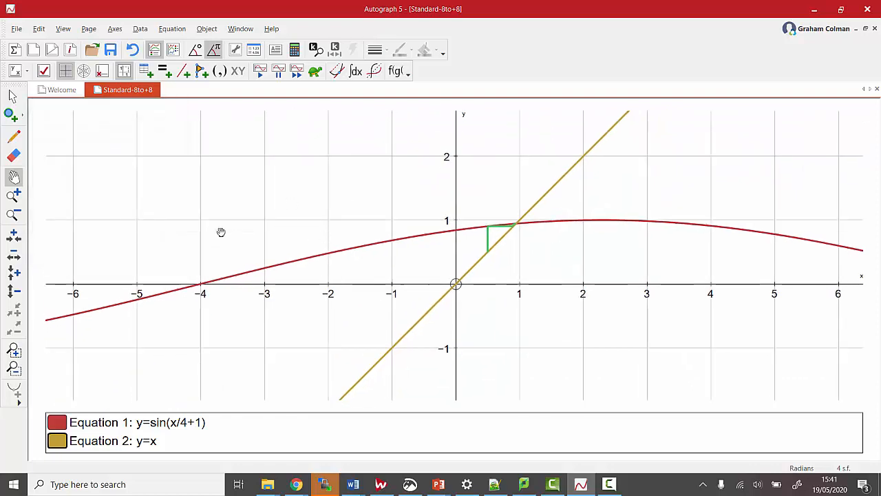
- Replace Equation 1 with y=(4−x³)/5
double_click(140, 423)
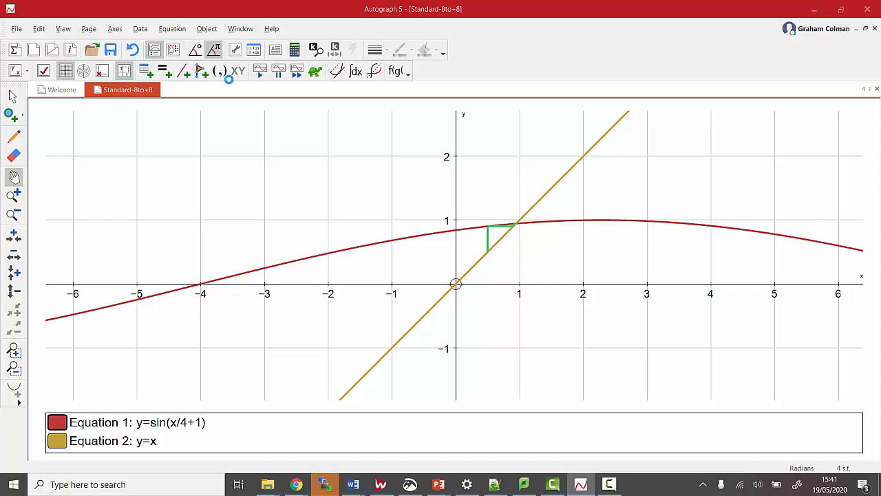
drag(58, 73, 182, 76)
key(BackSpace)
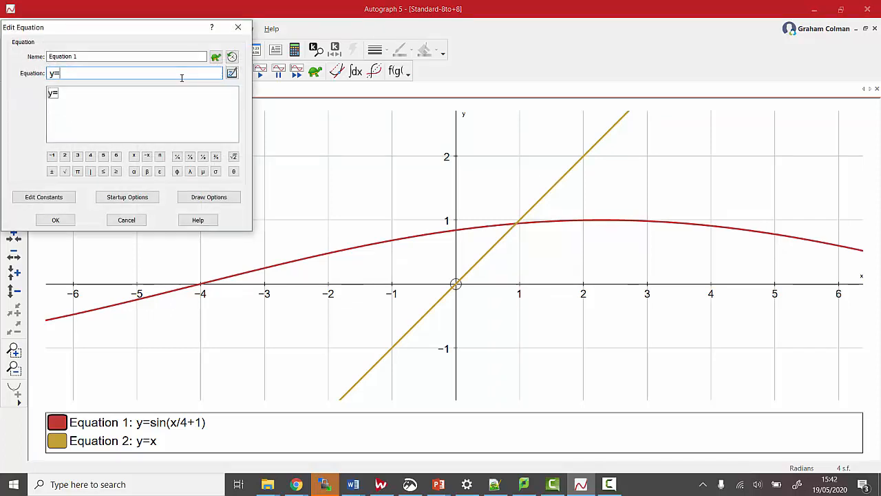
text((40-x^3)/5)
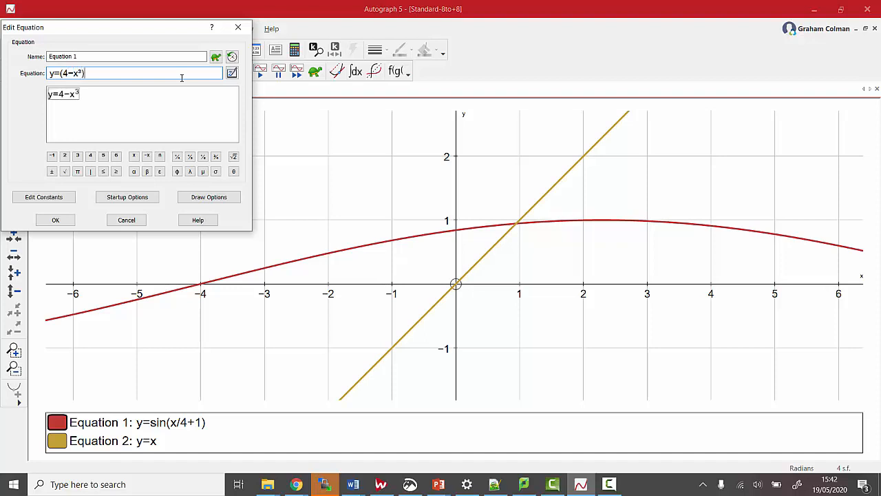
key(Return)
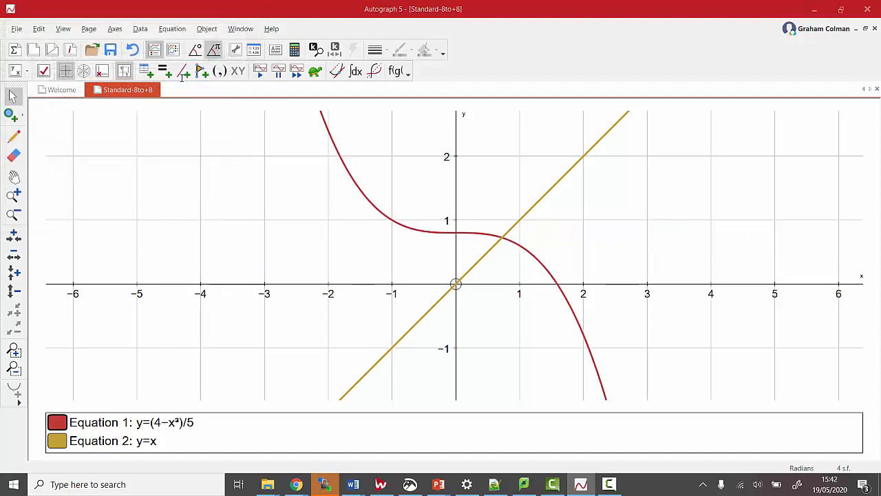
- Create an x=g(x) iteration from the cubic curve y=(4−x³)/5 and the line y=x
click(13, 195)
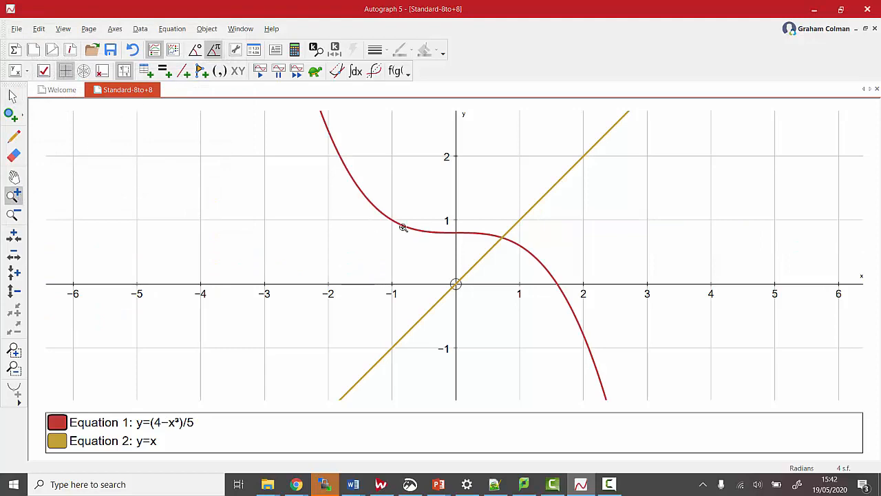
click(501, 235)
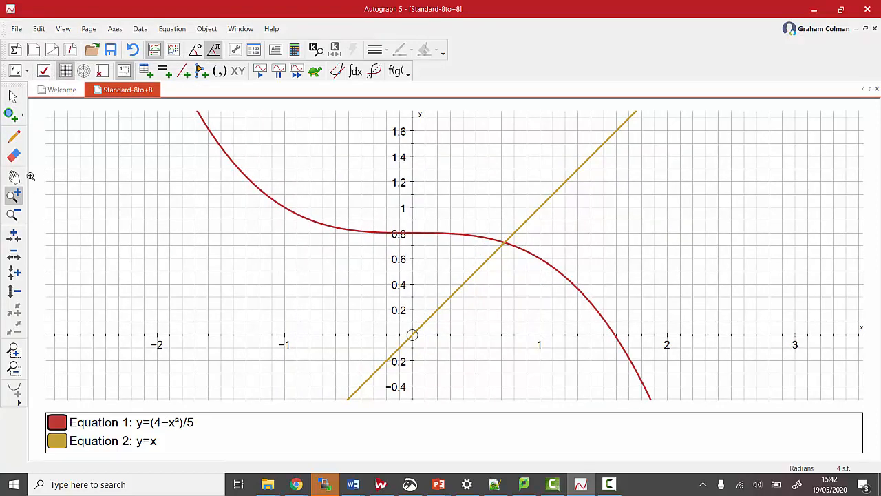
click(12, 96)
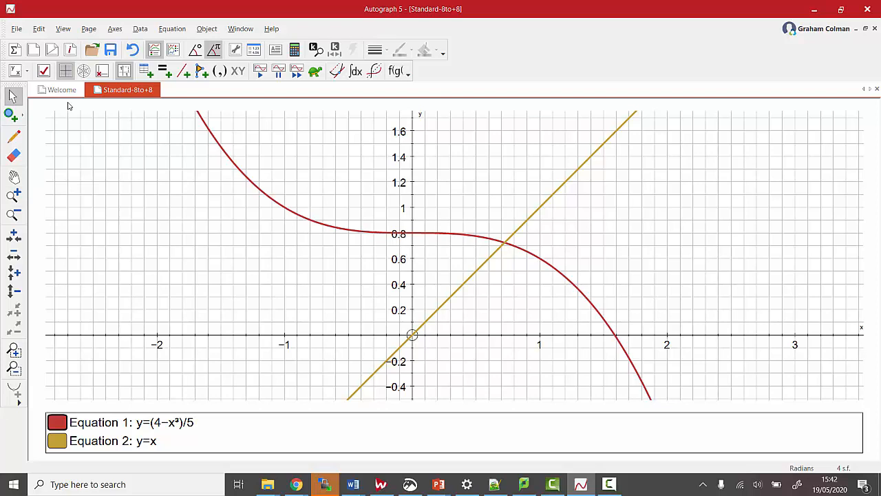
click(307, 216)
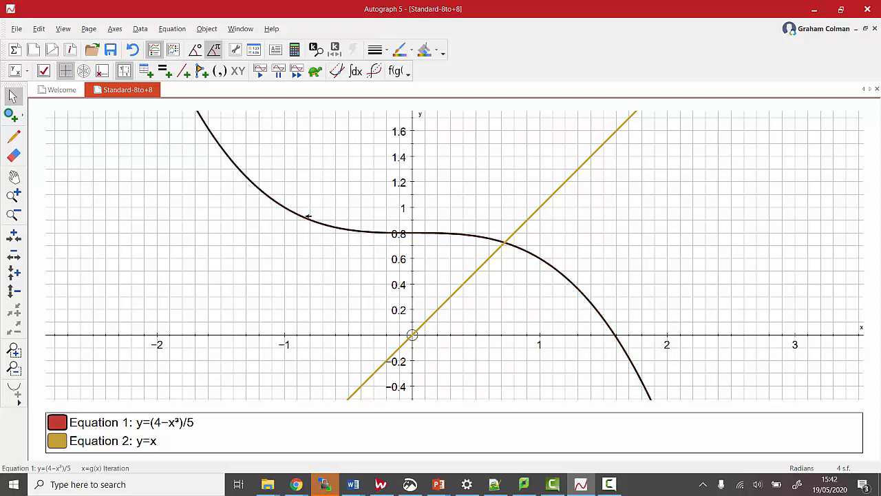
shift+click(466, 283)
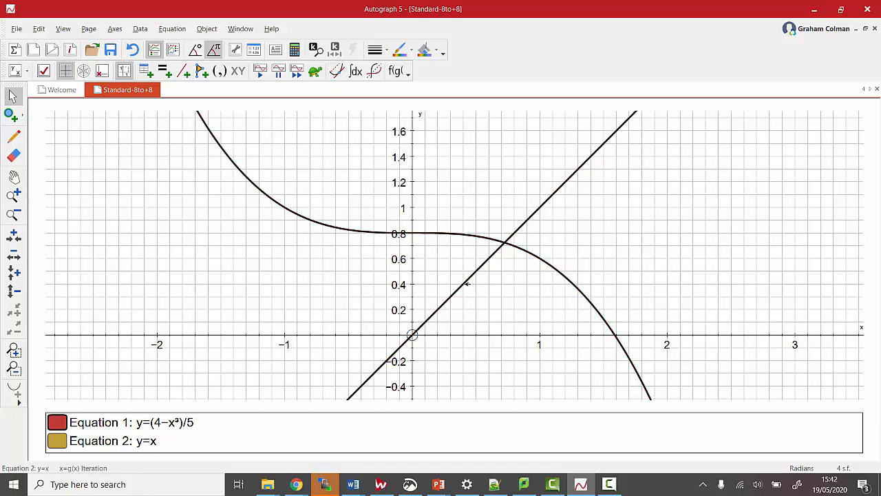
right_click(467, 283)
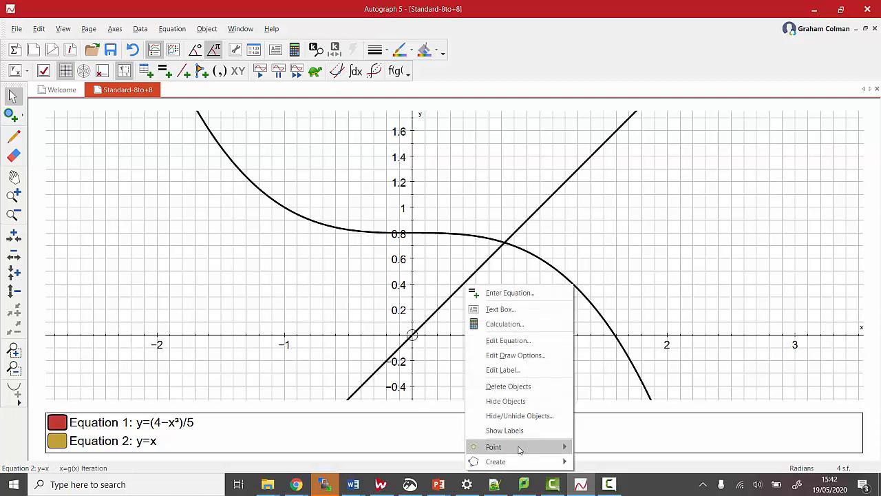
mouse_move(525, 462)
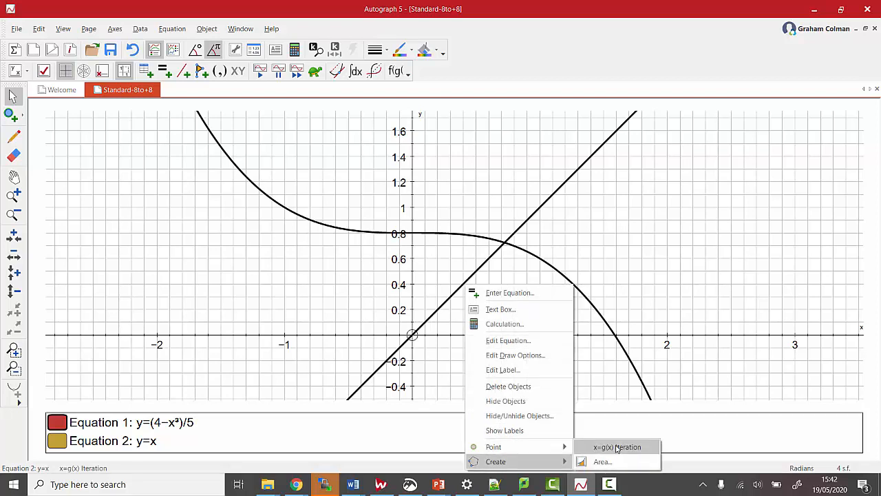
click(623, 447)
- Set the starting value x₀ to -1 for the cubic curve and run five iteration steps
drag(74, 140, 22, 131)
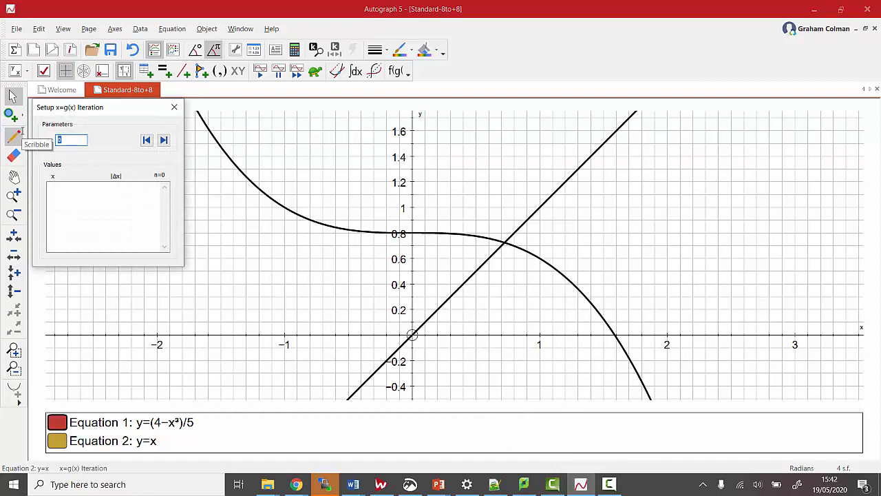
click(305, 133)
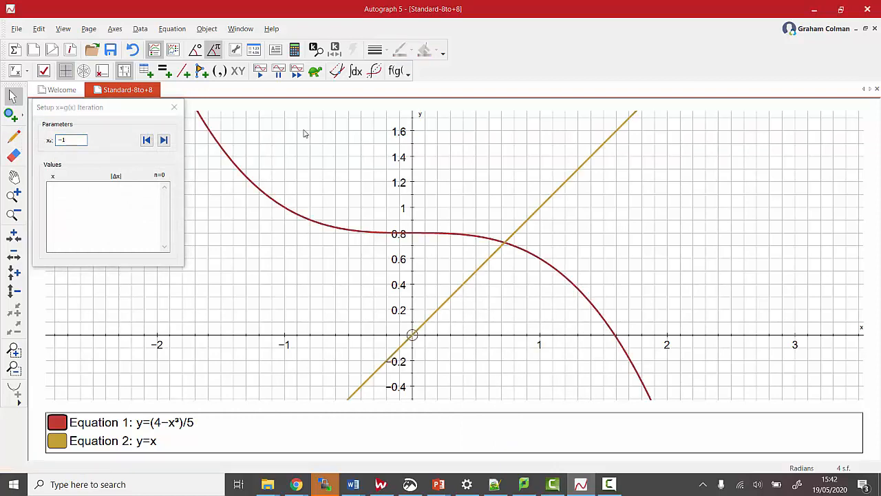
click(164, 139)
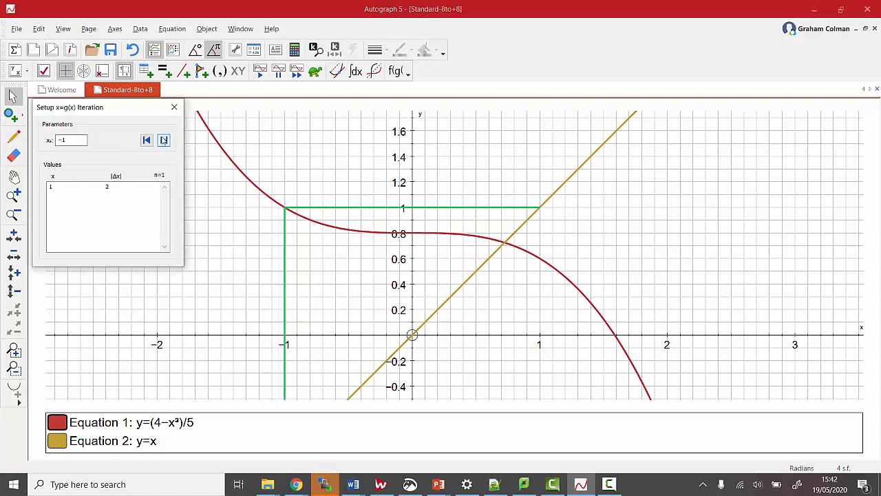
click(164, 140)
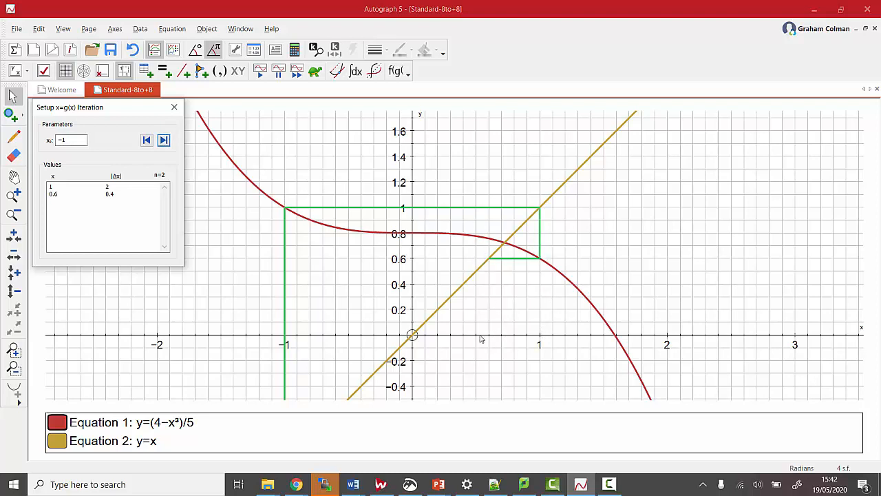
click(164, 140)
click(164, 140)
click(165, 140)
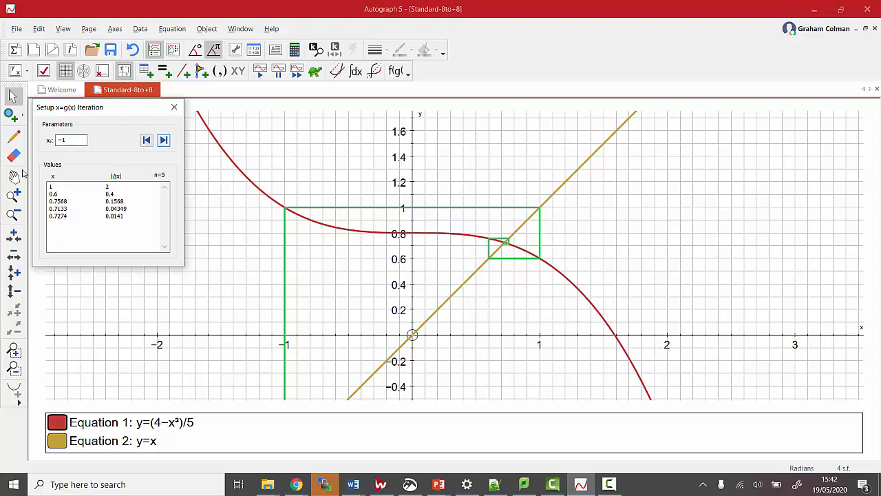
- Examine the cobweb close up around the intersection and the latest |Δx| value in the iteration table
click(12, 196)
click(493, 253)
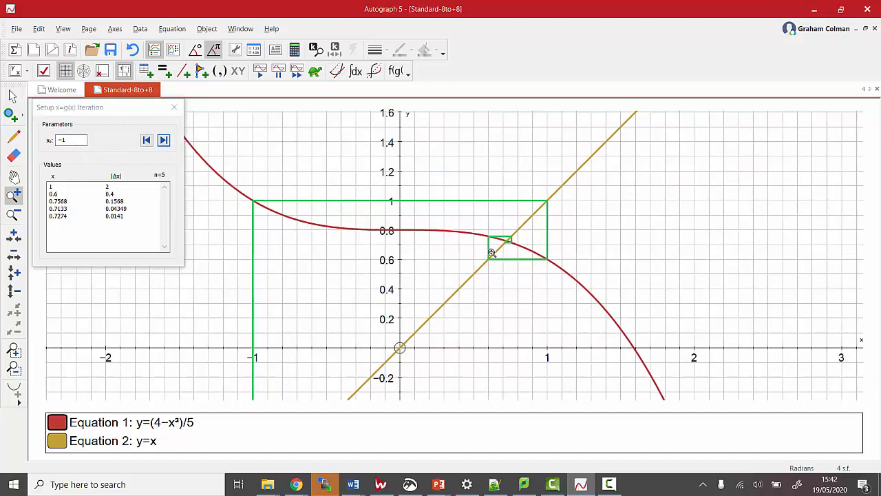
click(556, 217)
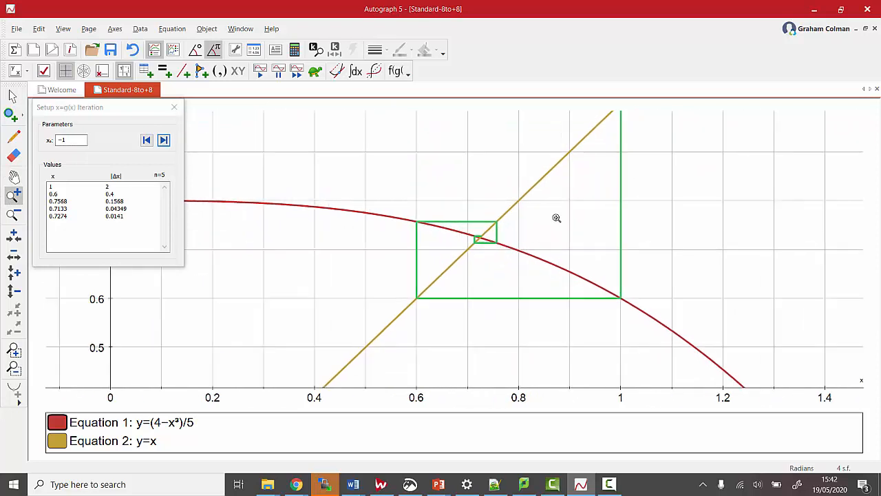
click(13, 178)
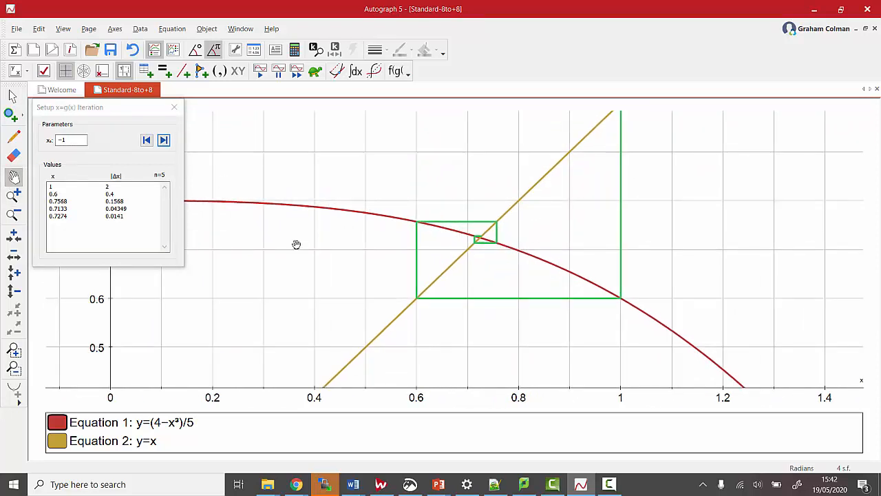
drag(296, 243, 294, 273)
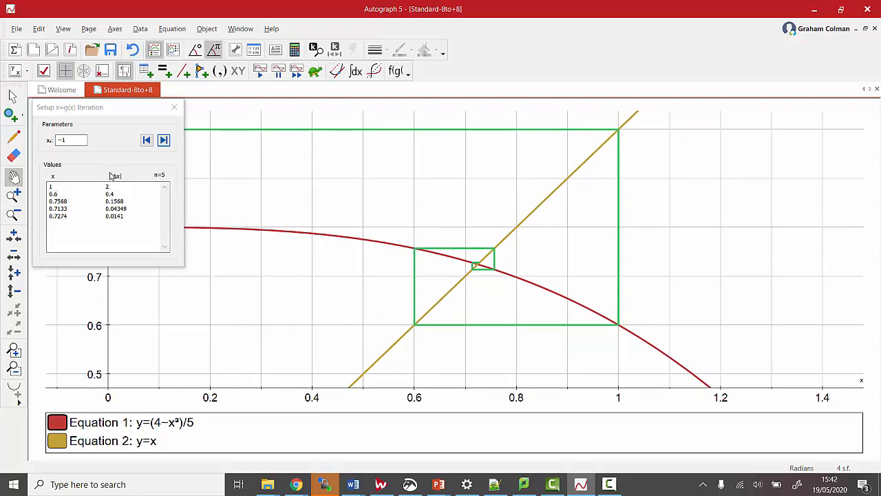
click(126, 116)
drag(126, 116, 174, 122)
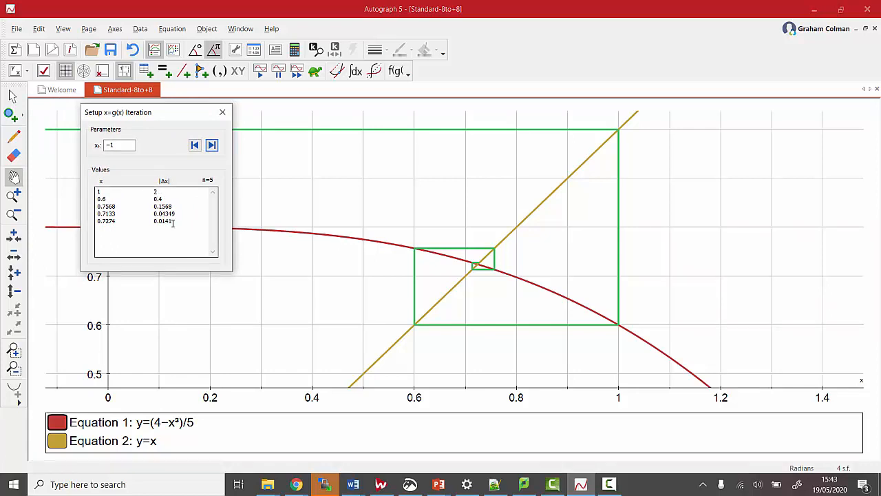
drag(173, 223, 152, 222)
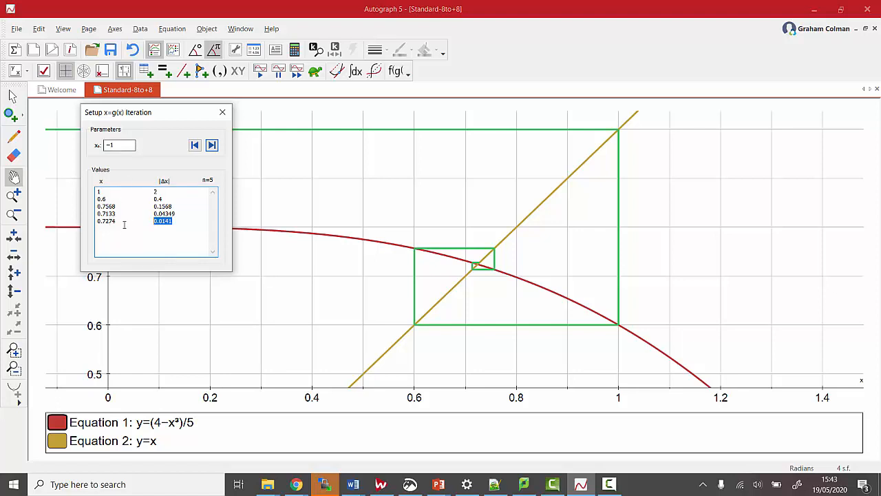
- Continue the iteration from x₀ = -1 on the cubic curve past its ninth step
click(212, 145)
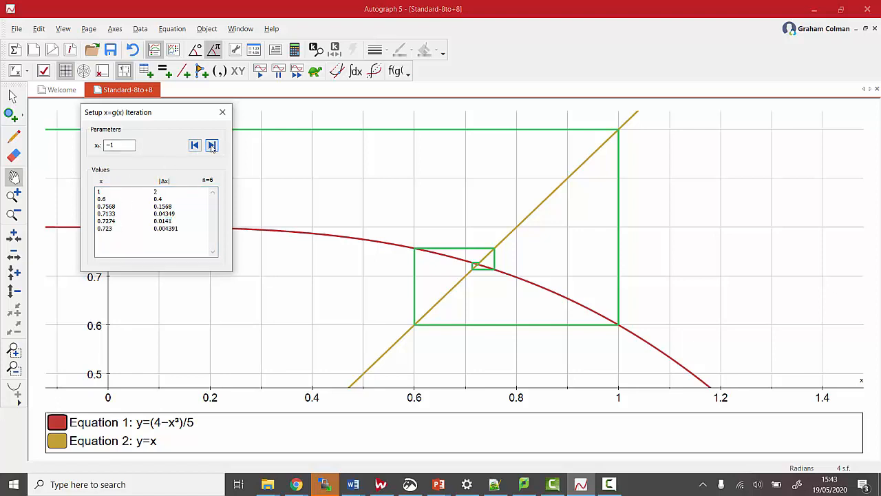
click(212, 146)
click(212, 145)
click(212, 145)
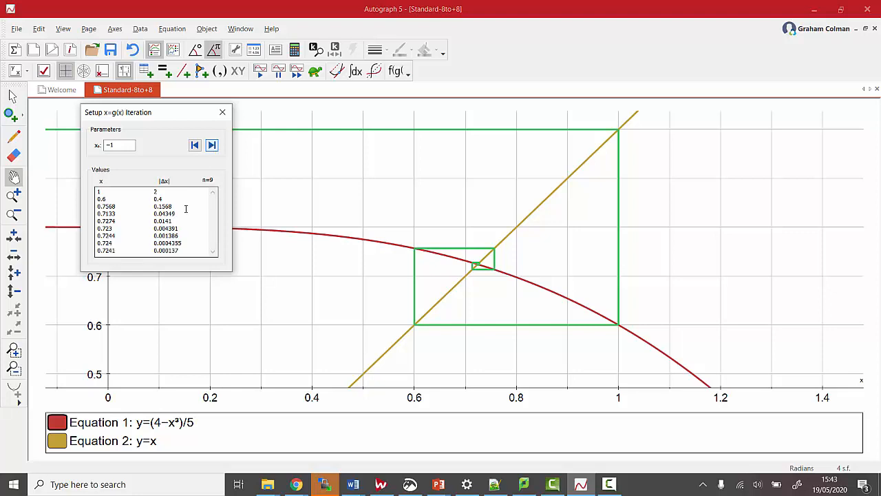
click(212, 145)
click(212, 145)
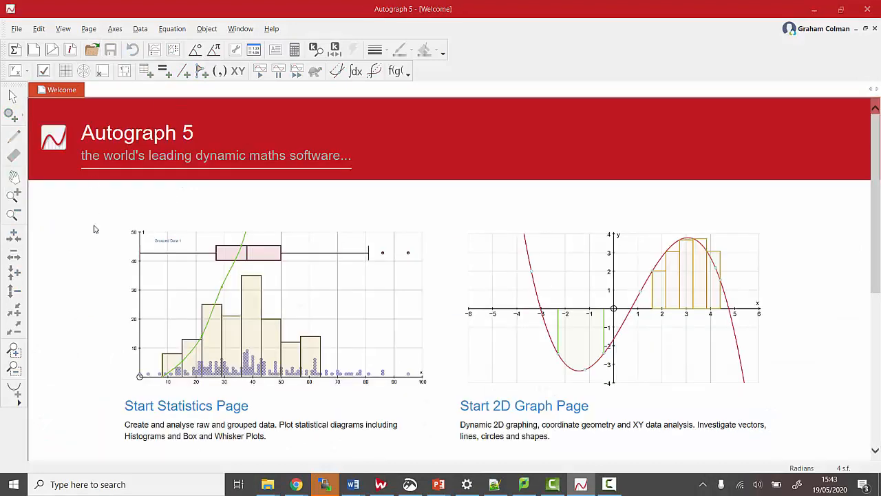
- Open the blank Standard-8to+8 graph page
key(ctrl+o)
scroll(139, 157, down, 15)
double_click(128, 172)
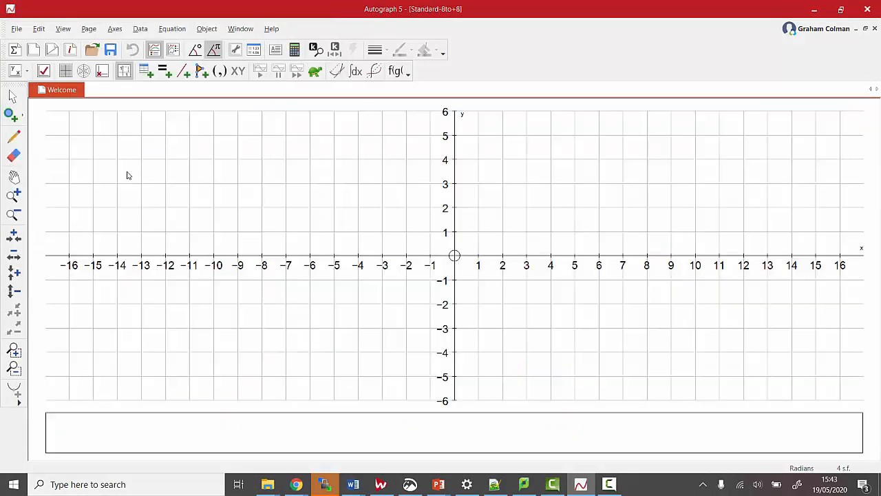
click(14, 177)
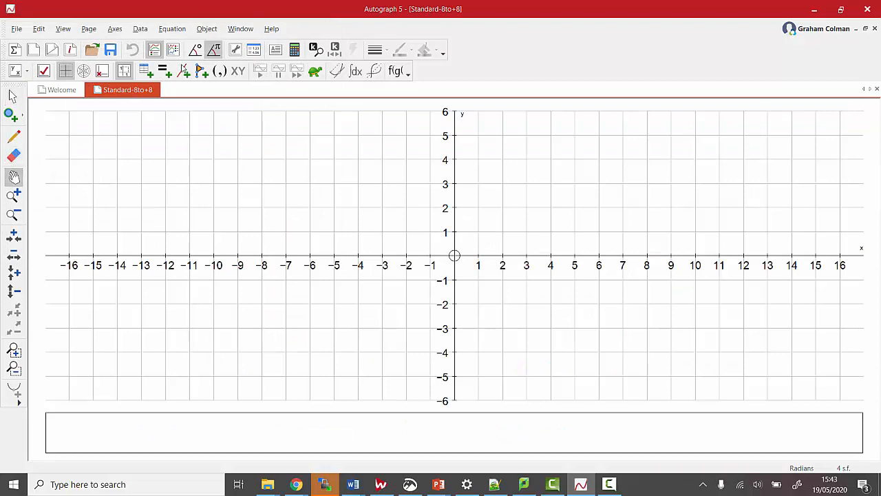
- Plot the cubic equation y=x³−3x+1 on the blank graph page
click(163, 70)
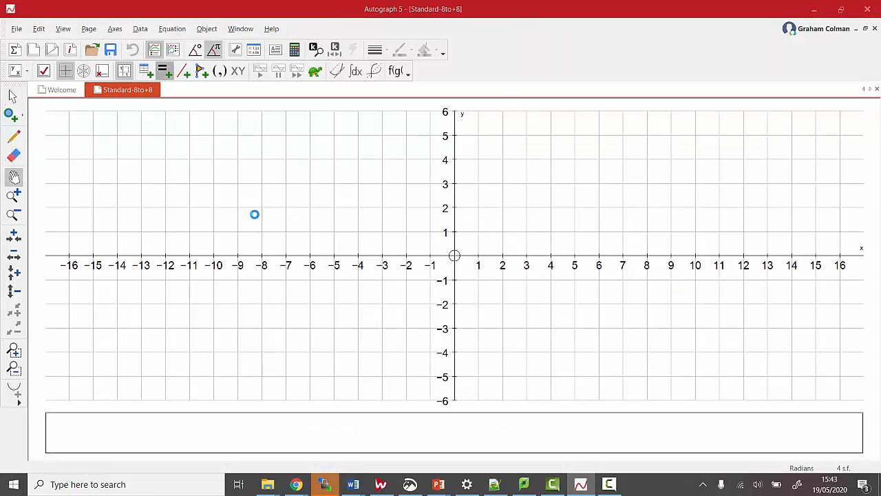
text(y=)
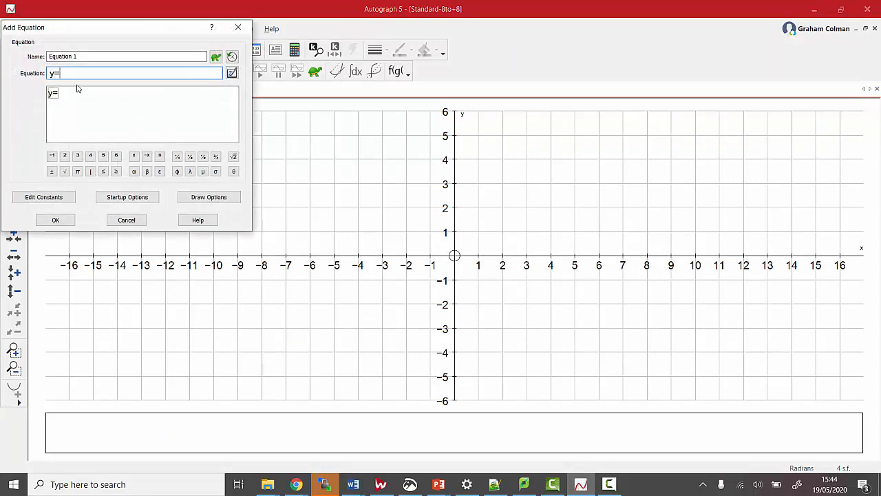
text(x2)
text(-)
text(3x)
text(+1)
key(Return)
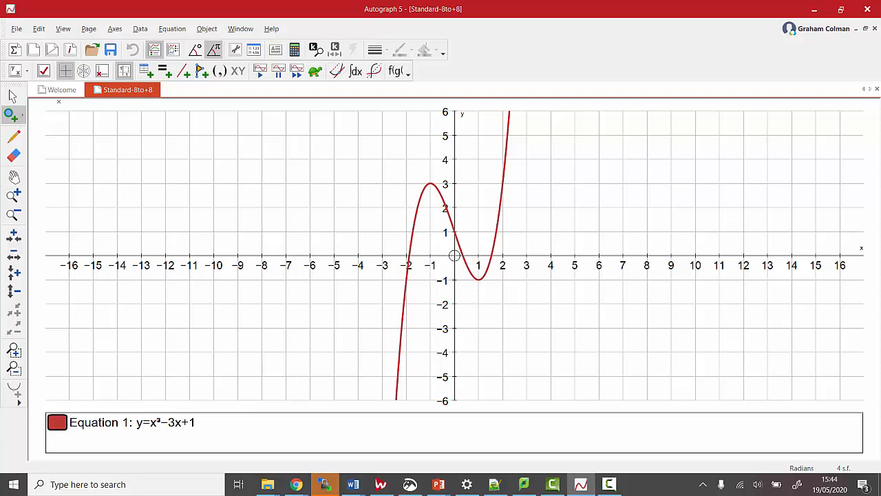
- Set up a Newton Raphson Iteration on the curve y=x³−3x+1
click(12, 97)
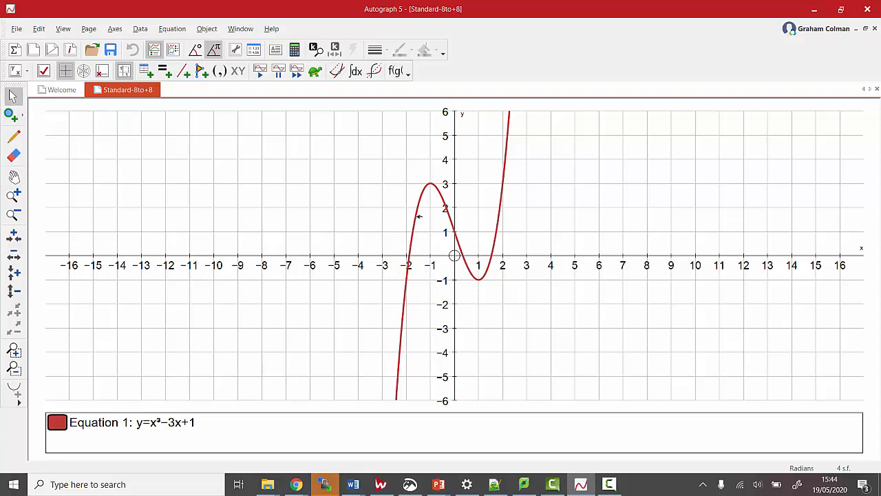
click(418, 216)
right_click(418, 216)
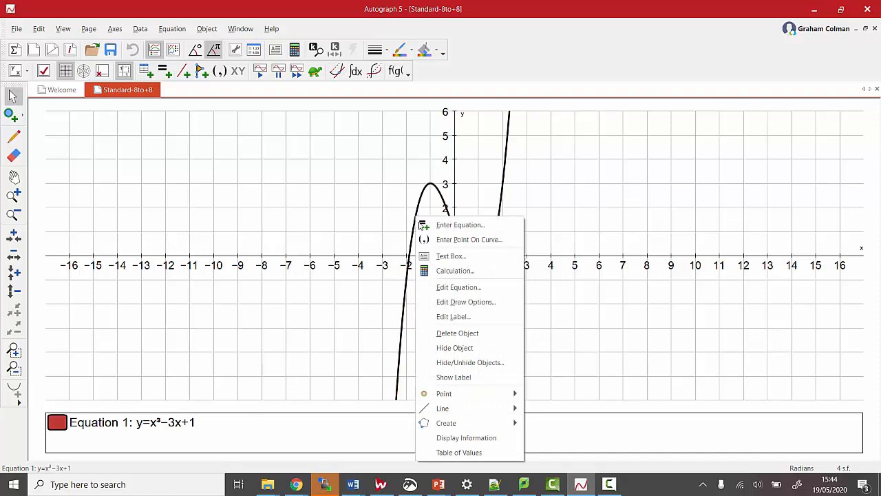
mouse_move(482, 422)
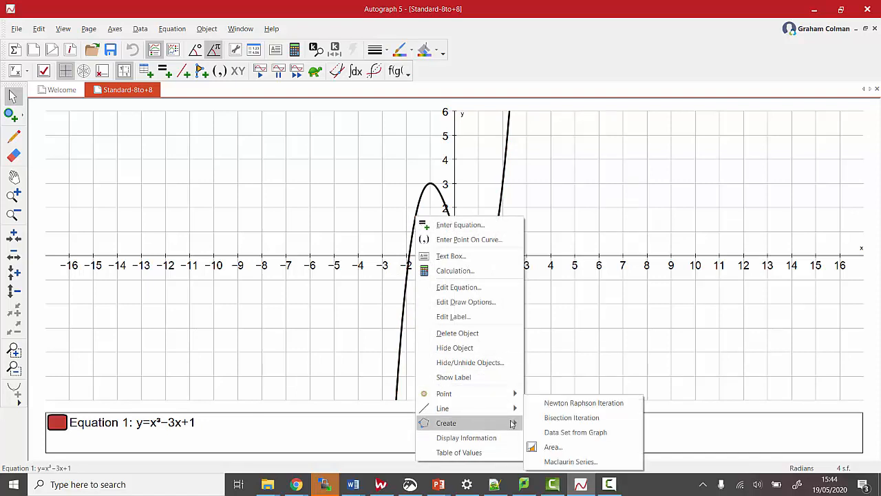
click(572, 405)
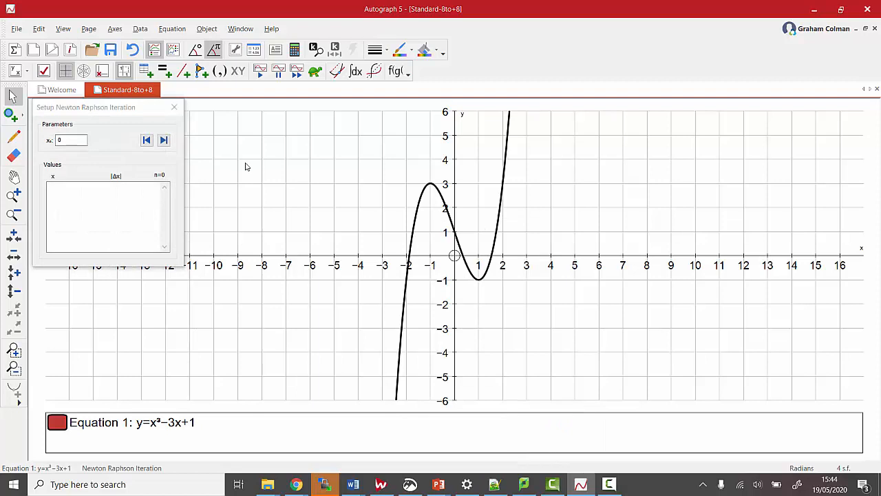
- Set the Newton-Raphson starting value x₀ to -2 and run the first iteration step
click(62, 138)
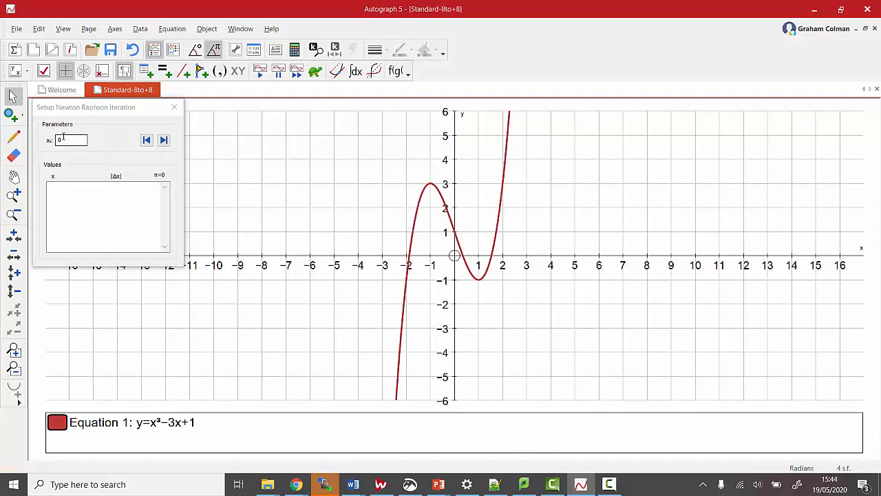
drag(63, 137, 54, 131)
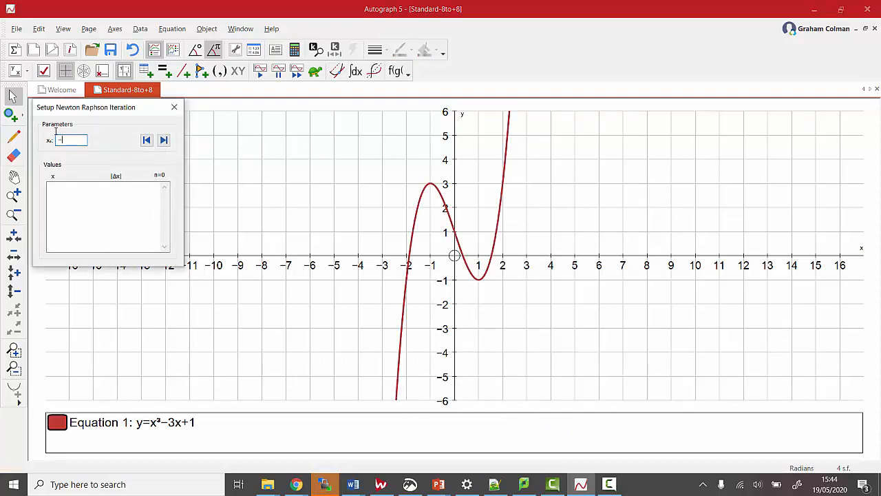
click(163, 141)
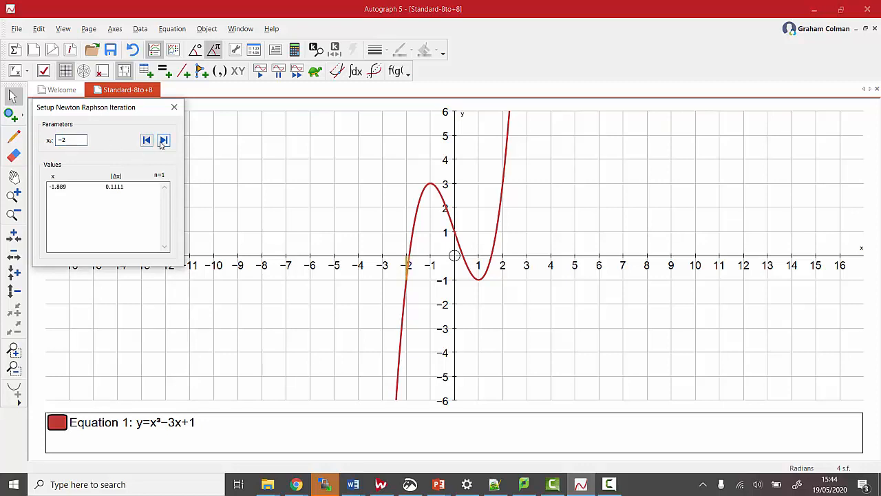
- Continue the Newton-Raphson iteration from x₀ = -2 up to the fifth step and highlight the latest x value in the table
click(14, 235)
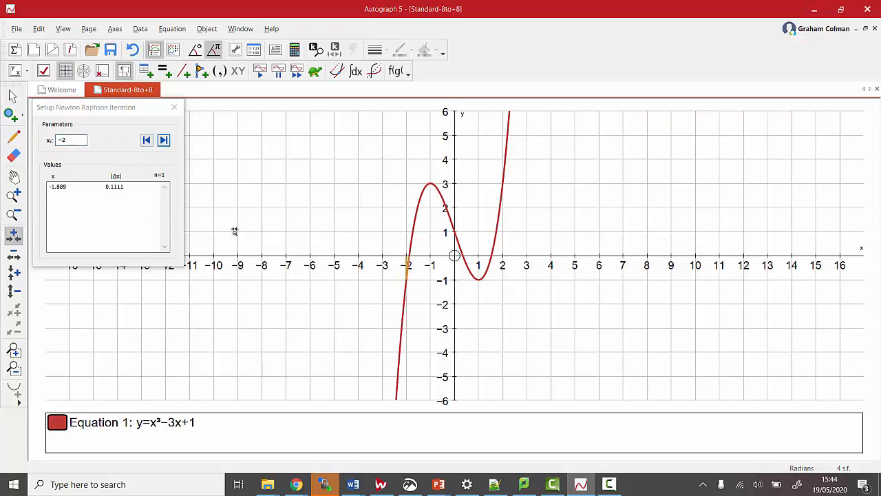
click(416, 248)
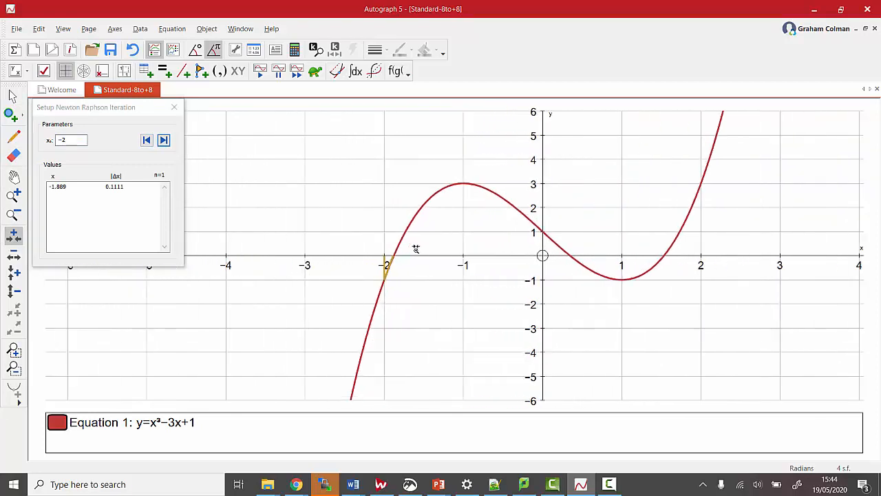
click(416, 249)
click(341, 256)
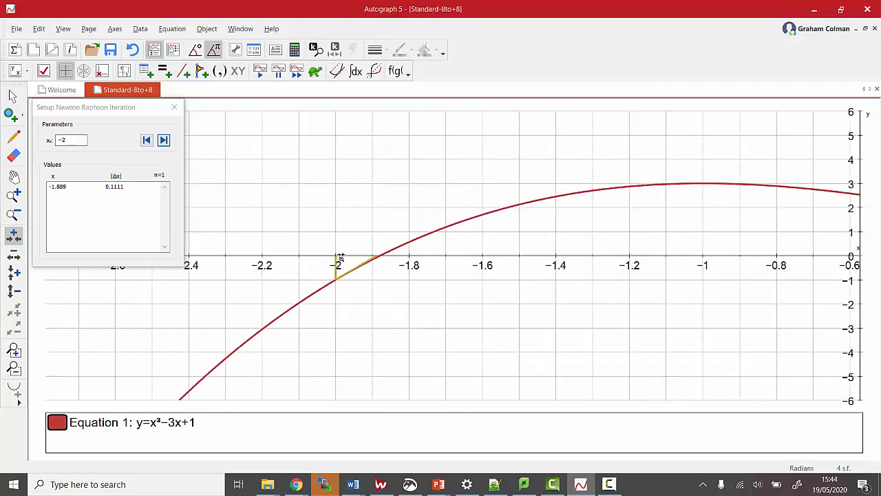
click(341, 257)
click(341, 256)
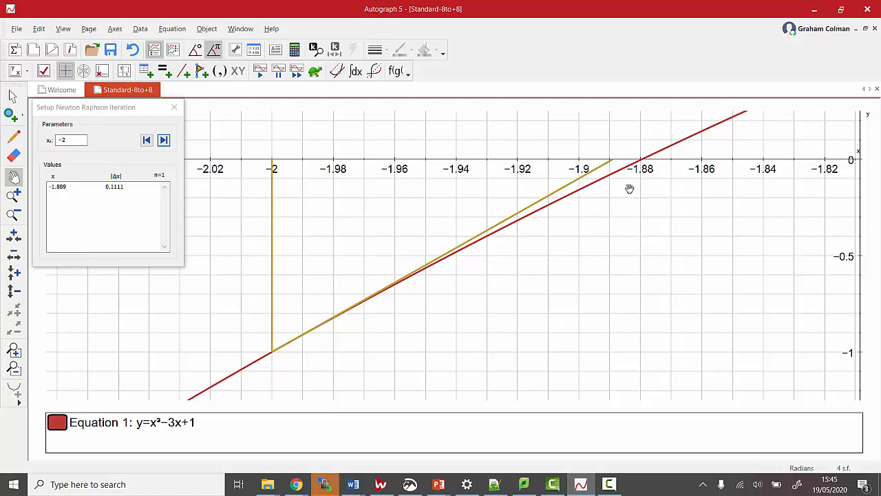
click(163, 140)
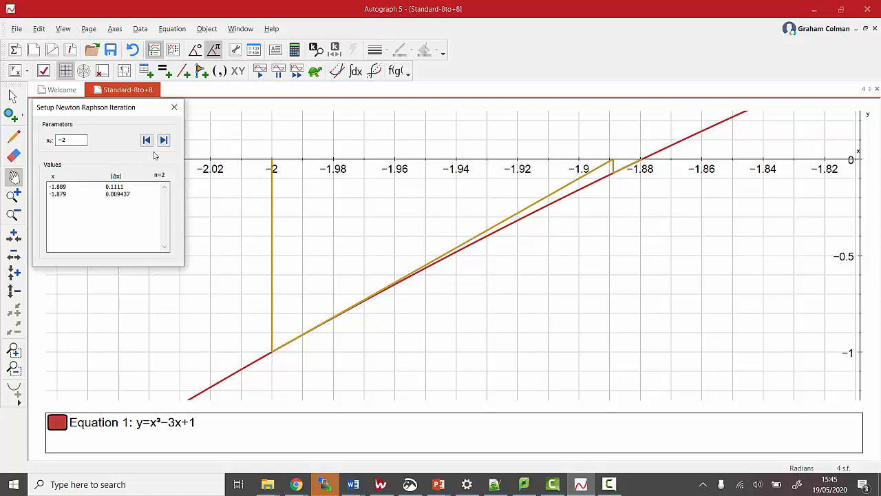
click(164, 140)
click(164, 140)
click(163, 140)
click(66, 216)
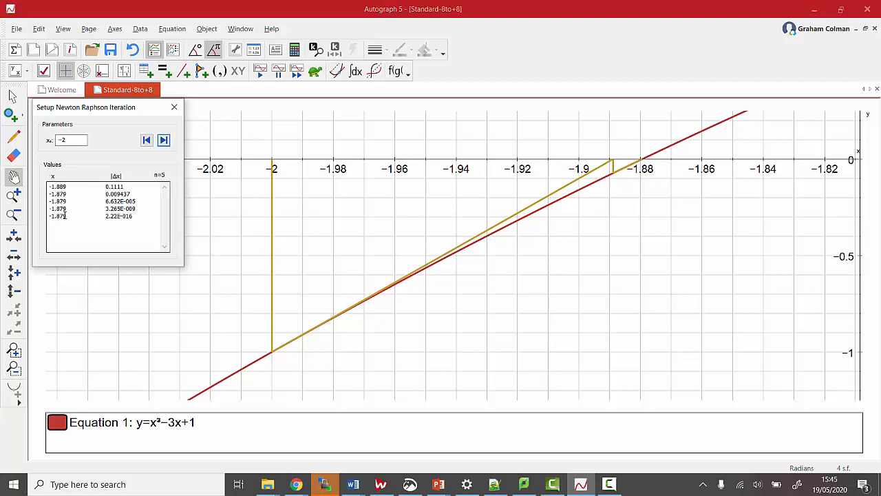
drag(67, 215, 40, 212)
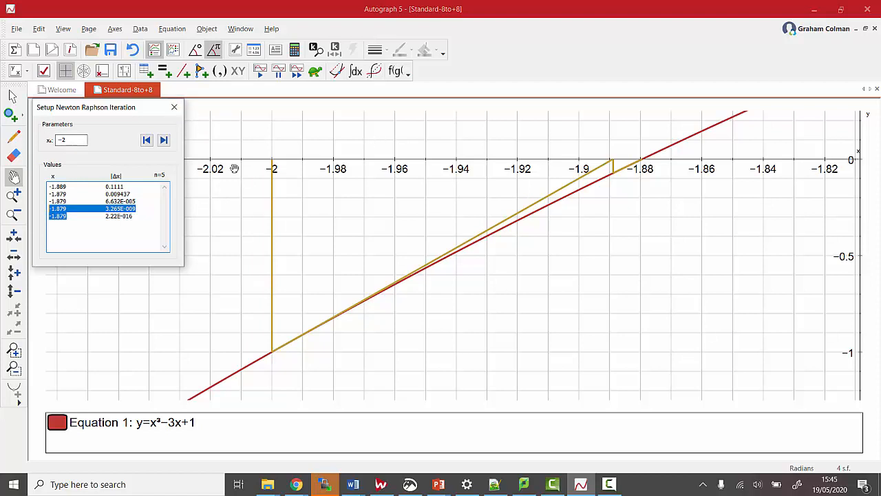
- Set the starting value x₀ to -3 and run three Newton-Raphson steps
click(13, 216)
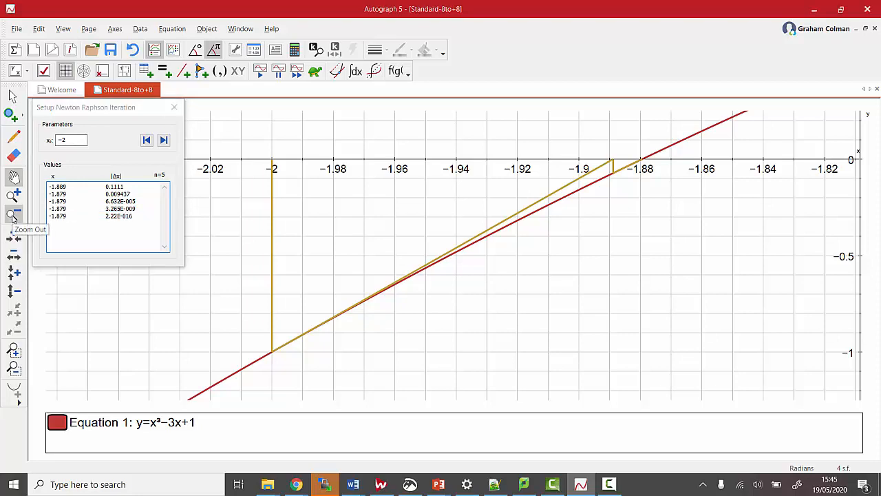
click(648, 184)
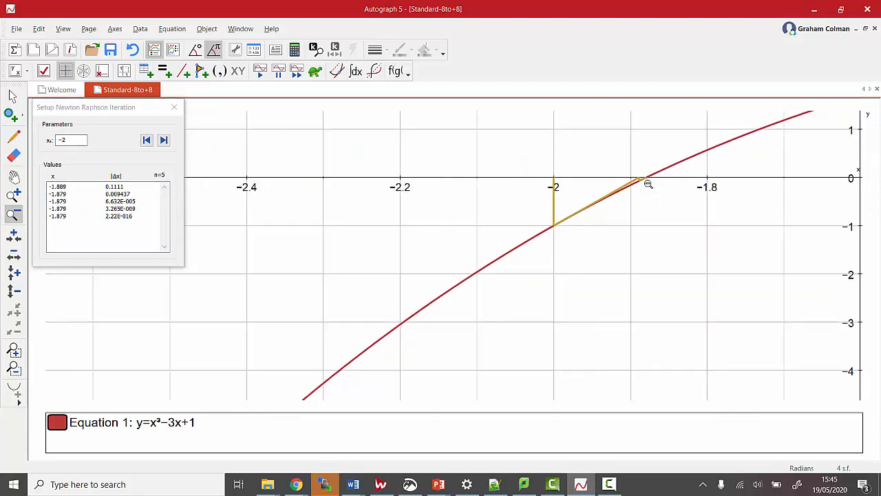
click(14, 177)
drag(543, 197, 364, 274)
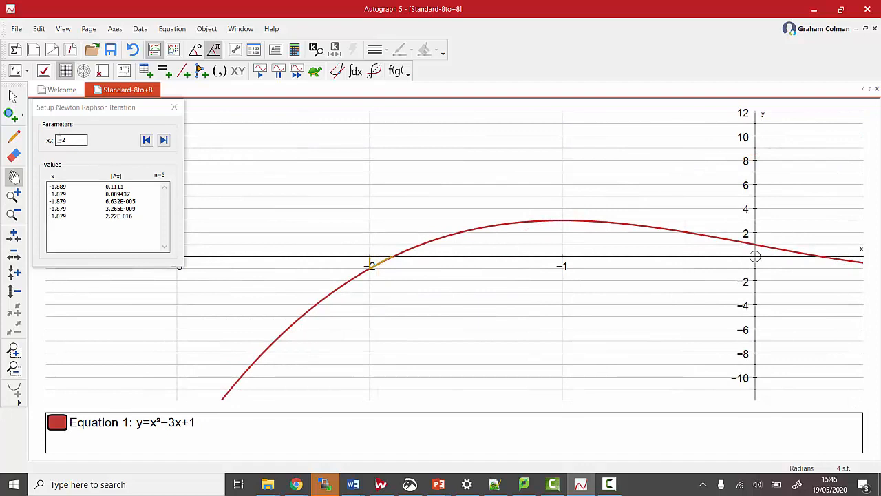
drag(68, 140, 47, 133)
key(BackSpace)
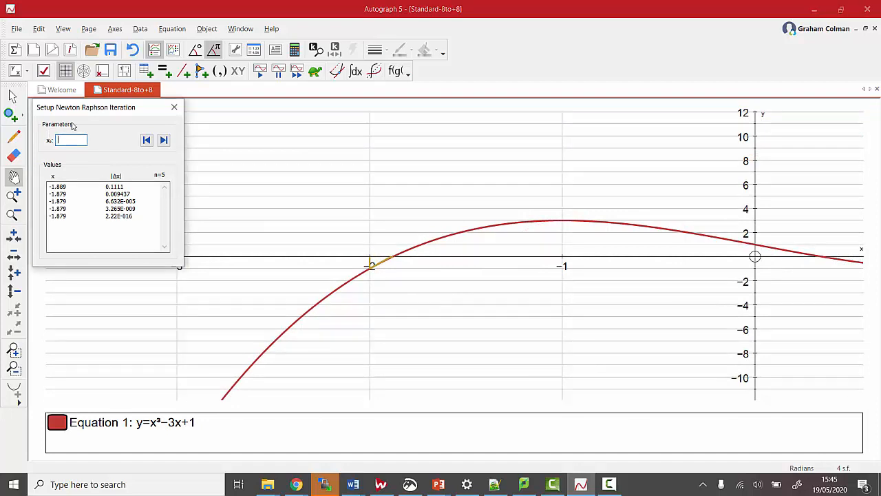
drag(112, 107, 105, 80)
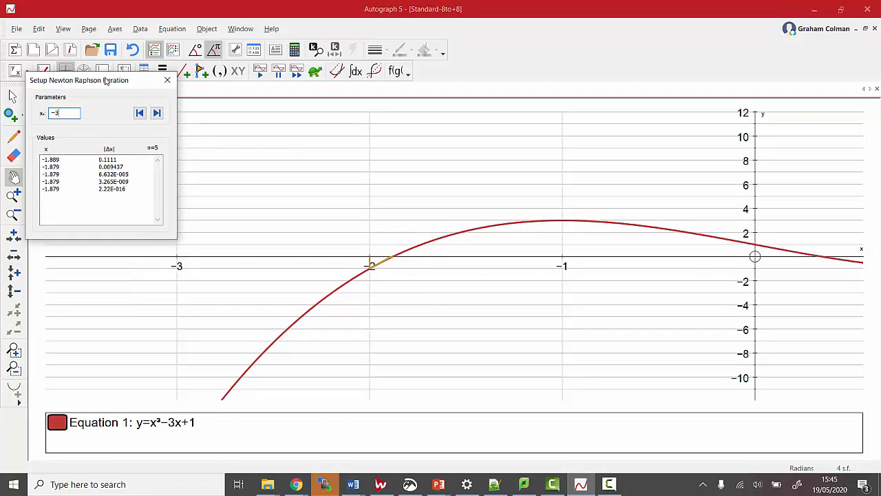
text(-3)
click(157, 113)
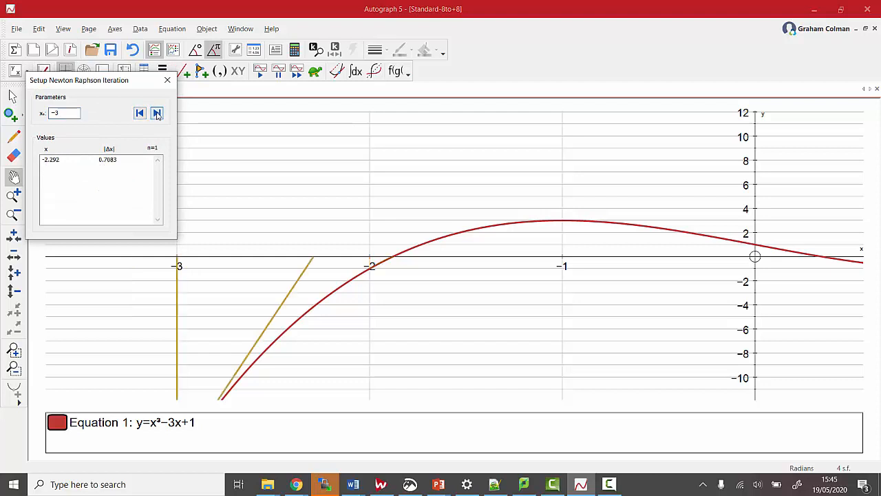
click(157, 113)
click(157, 113)
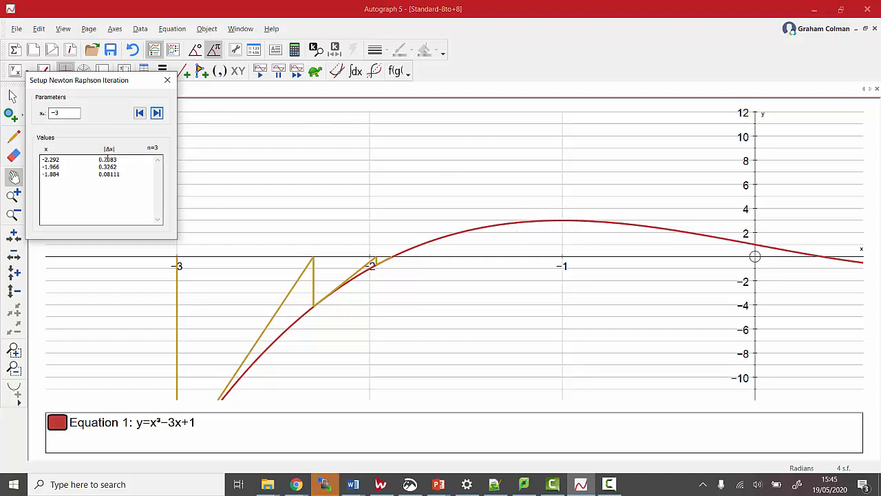
- Set the starting value x₀ to -1.7 and run two Newton-Raphson steps
double_click(57, 114)
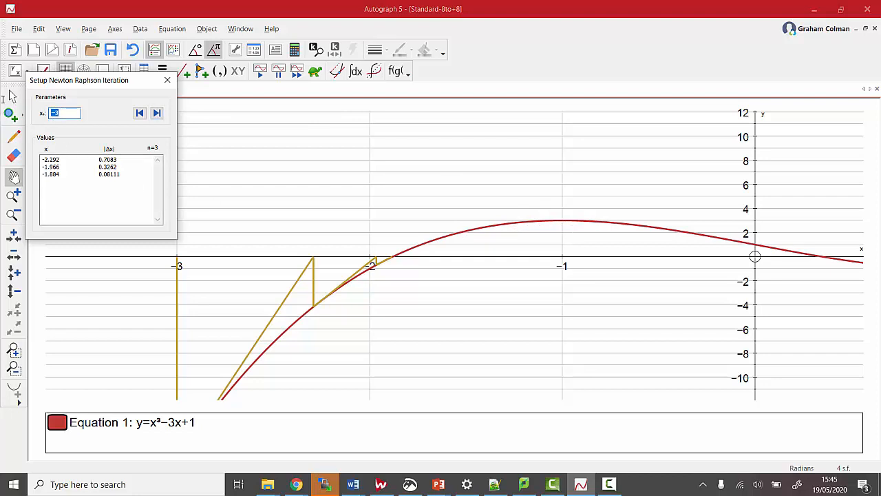
text(-)
click(157, 113)
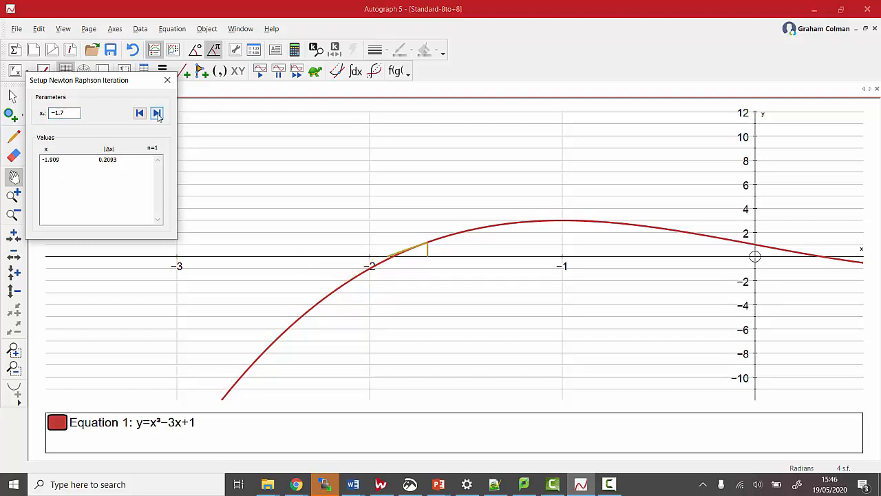
click(157, 113)
- Set the starting value x₀ to -1.1, run one Newton-Raphson step and show where its tangent meets the x-axis
click(69, 113)
click(157, 115)
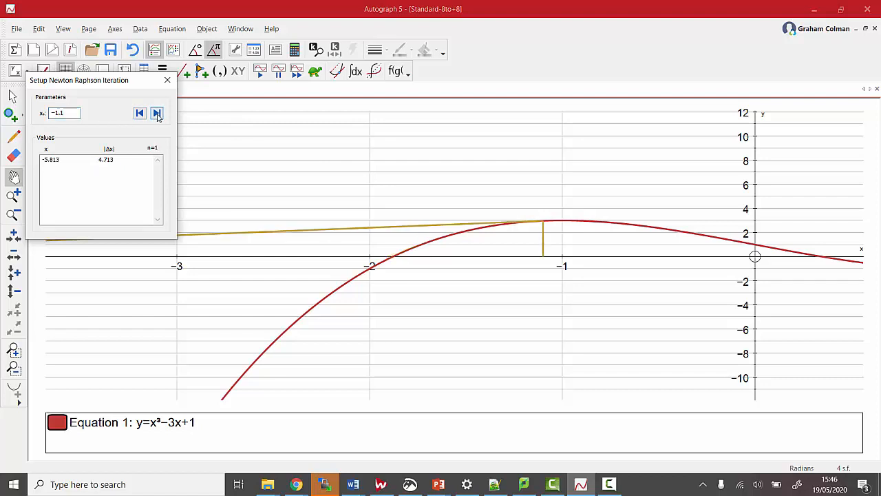
click(13, 256)
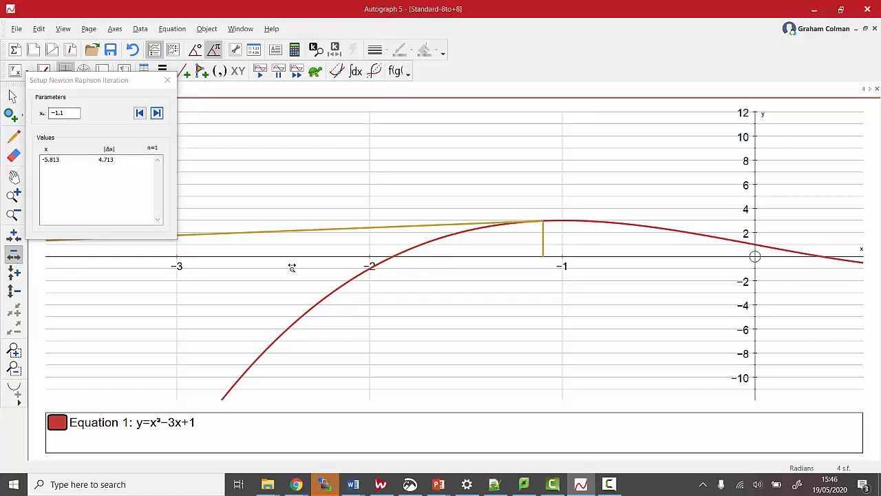
click(330, 267)
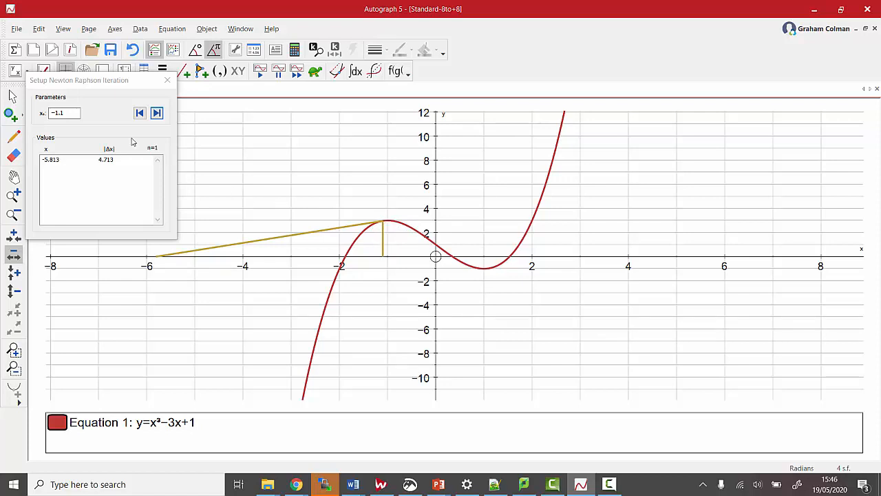
- Set the starting value x₀ to -1, at the curve's turning point, and run the Newton-Raphson iteration
click(79, 112)
key(BackSpace)
key(BackSpace)
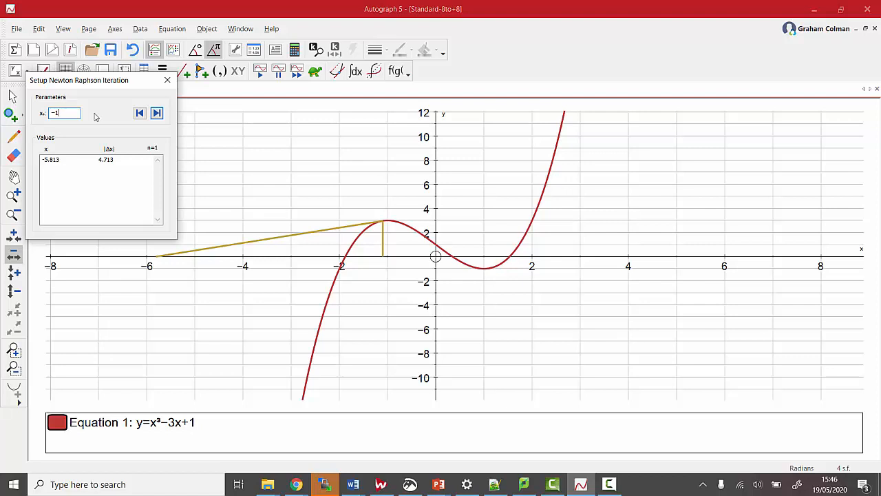
click(156, 113)
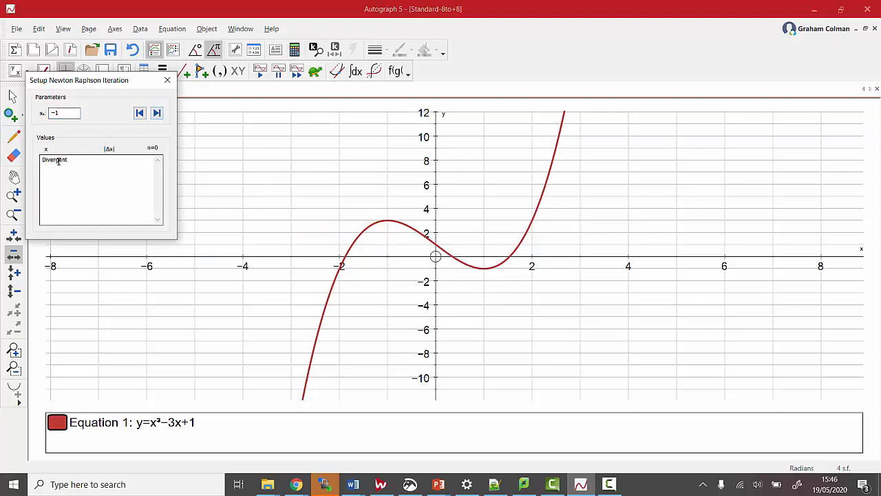
double_click(66, 114)
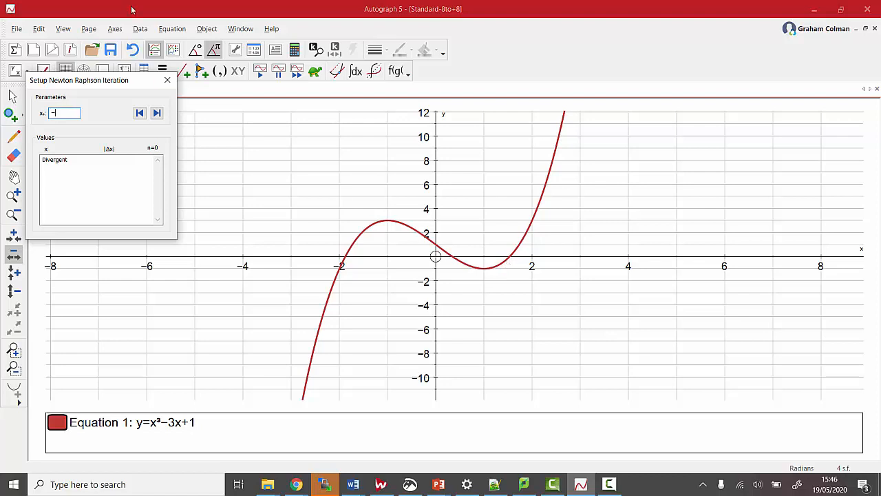
- Turn off automatic number spacing for both axes and set the x and y number spacing to 1
click(122, 29)
click(126, 44)
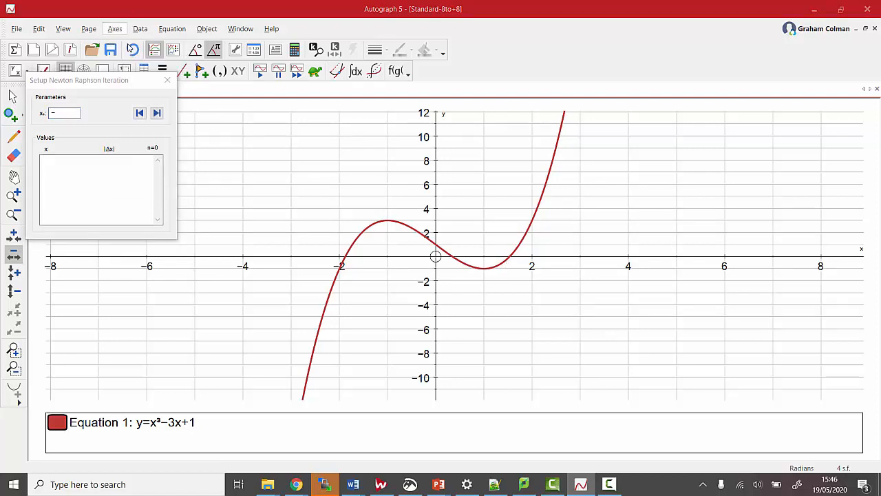
click(179, 174)
click(179, 189)
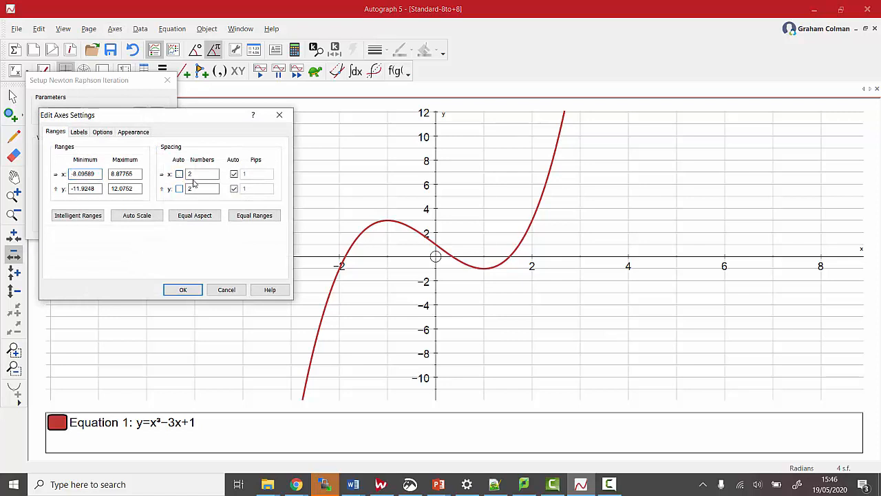
double_click(190, 174)
text(1)
double_click(190, 189)
text(1)
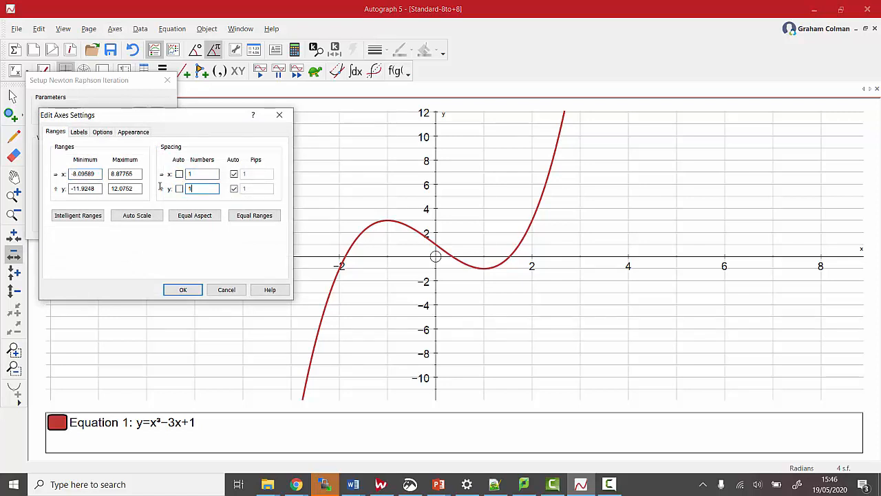
click(197, 290)
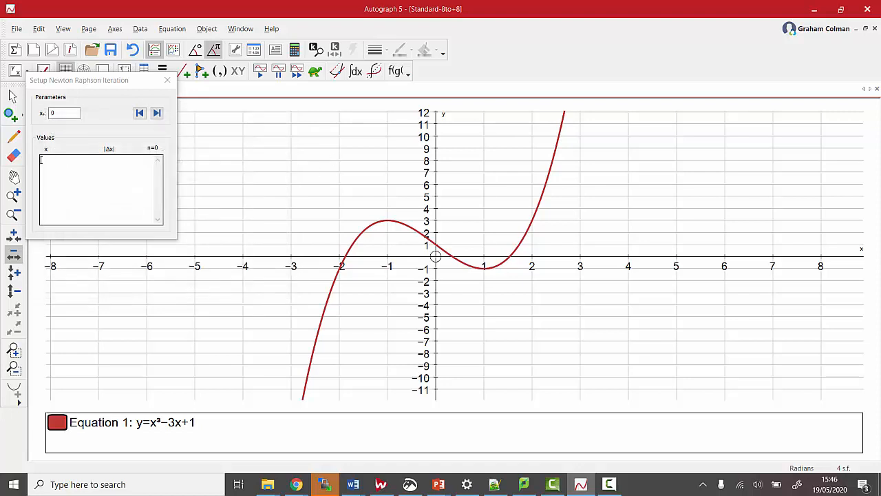
- Set the starting value x₀ to 1.3 and run three Newton-Raphson steps, showing the tangents near the root close-up
double_click(62, 113)
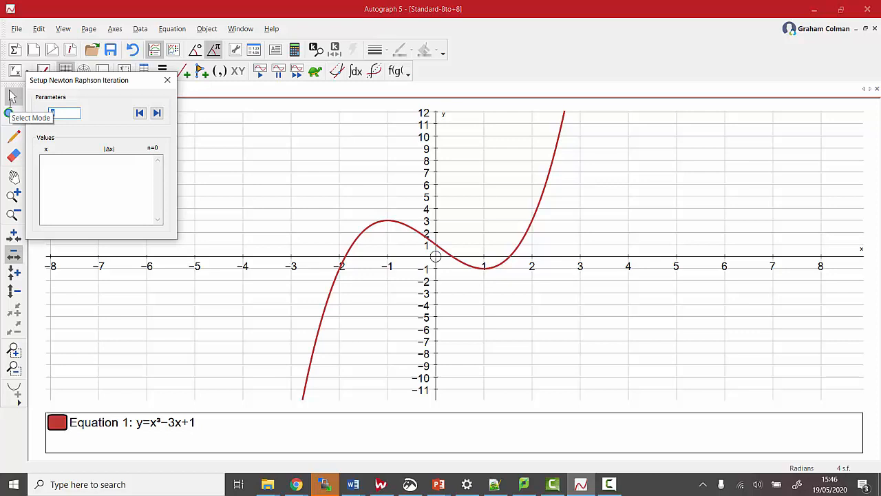
text(1.3)
click(157, 113)
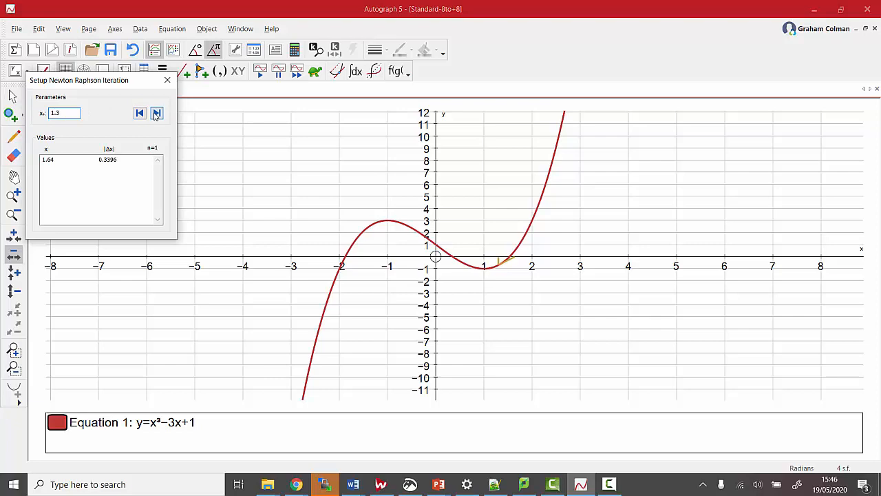
click(13, 195)
click(521, 254)
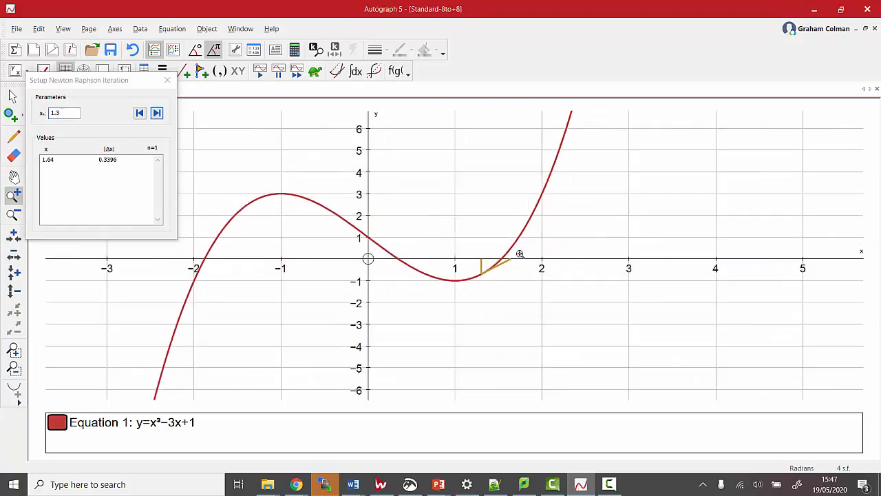
click(521, 254)
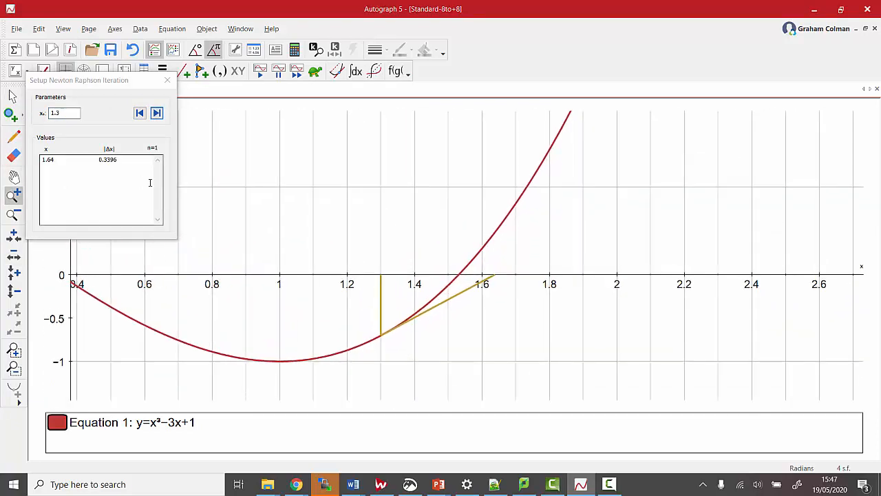
click(157, 113)
click(157, 113)
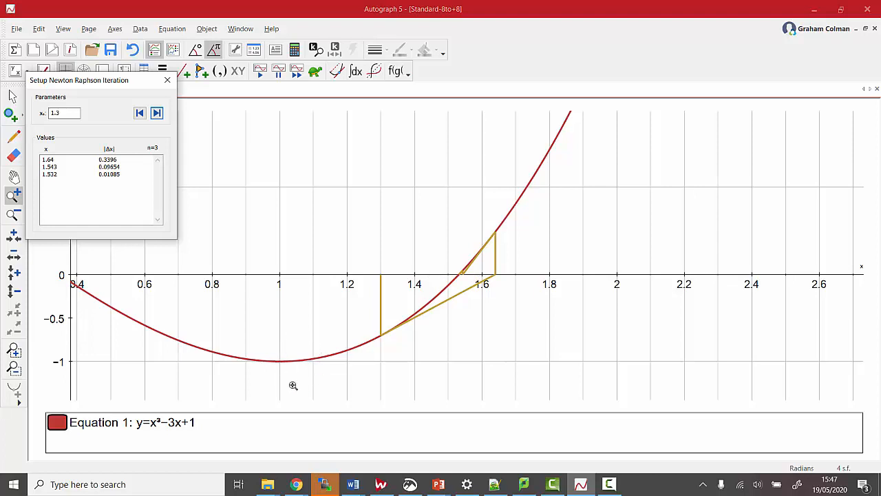
- Set the starting value x₀ to 1.1 and run one Newton-Raphson step
drag(71, 113, 2, 111)
text(1.1)
click(157, 113)
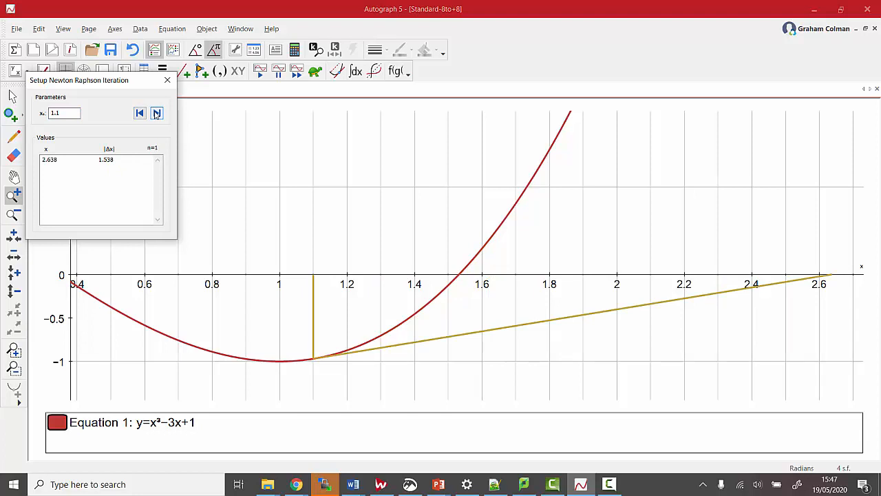
- Open the Cos file from the Autograph folder and close the old Newton-Raphson setup window
click(92, 53)
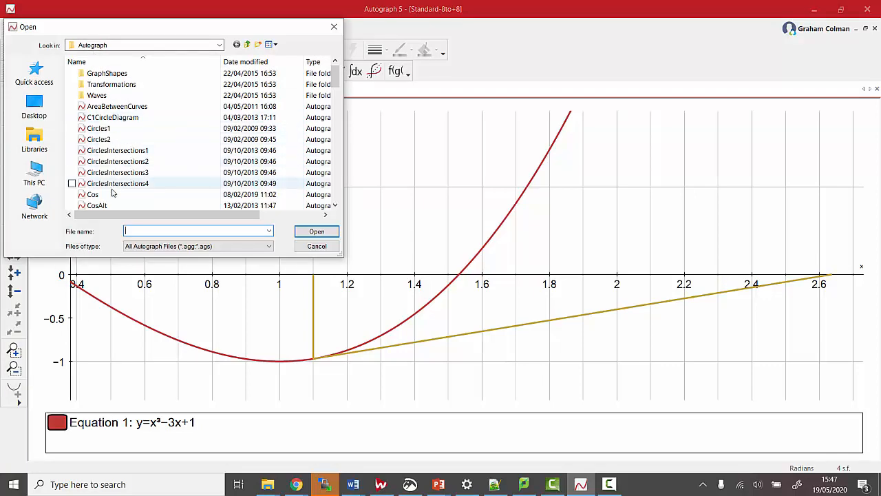
scroll(113, 197, down, 2)
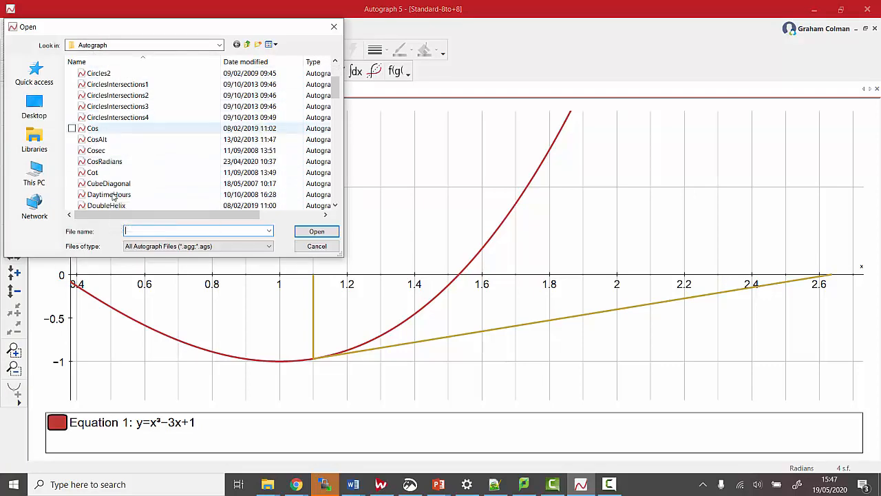
click(116, 130)
double_click(116, 130)
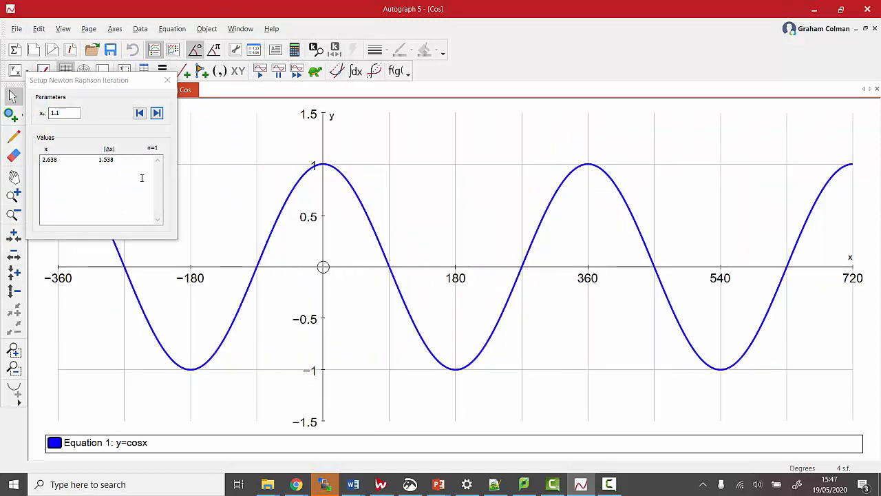
click(166, 80)
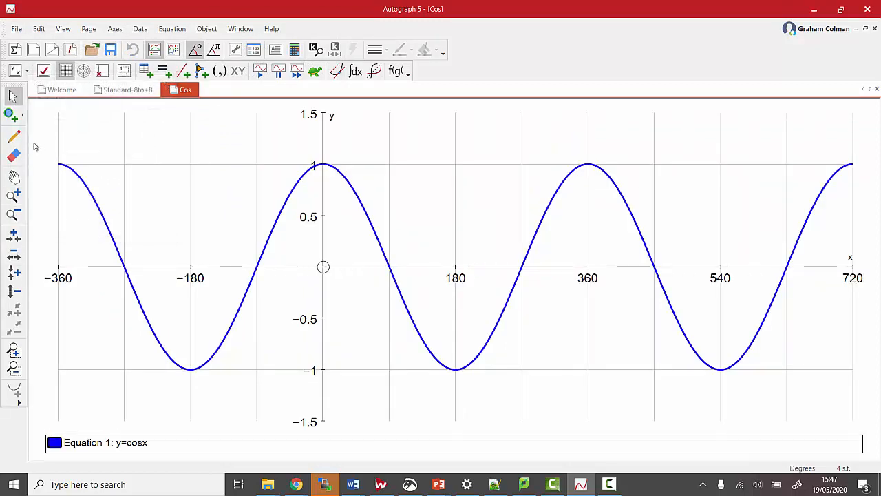
- Create a Newton-Raphson iteration on the y=cosx curve
click(15, 179)
drag(169, 198, 266, 217)
click(12, 96)
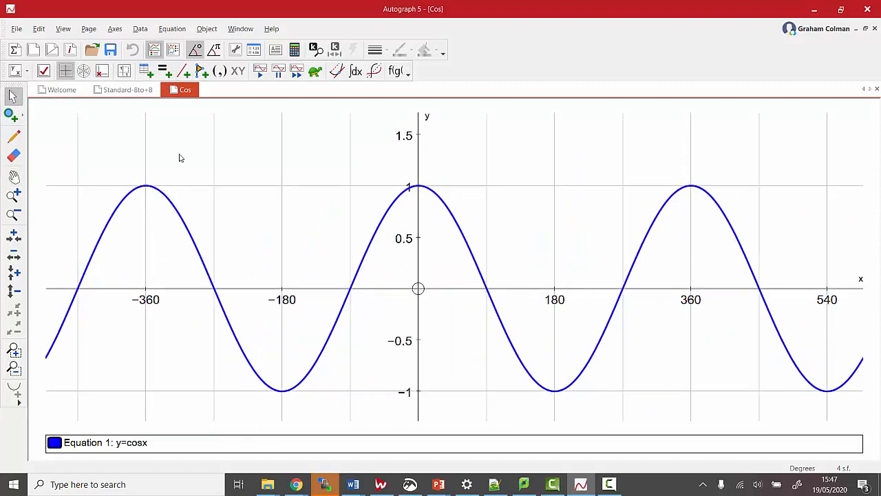
click(378, 229)
right_click(378, 229)
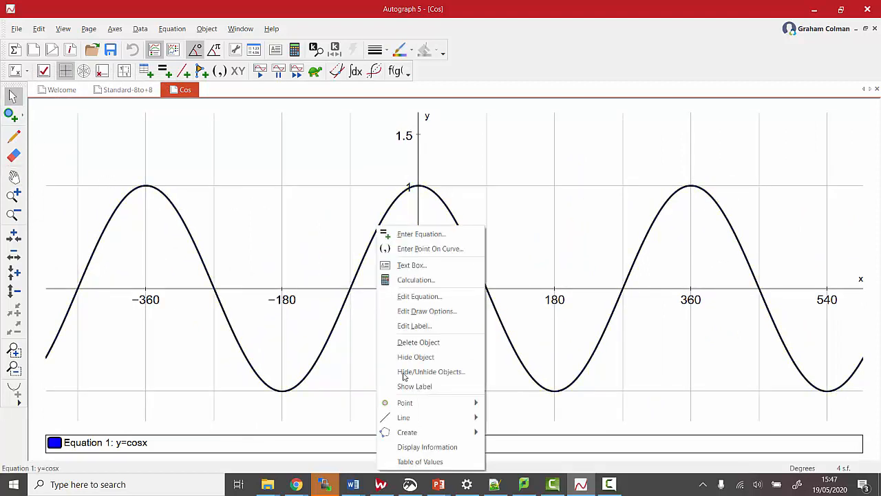
mouse_move(423, 434)
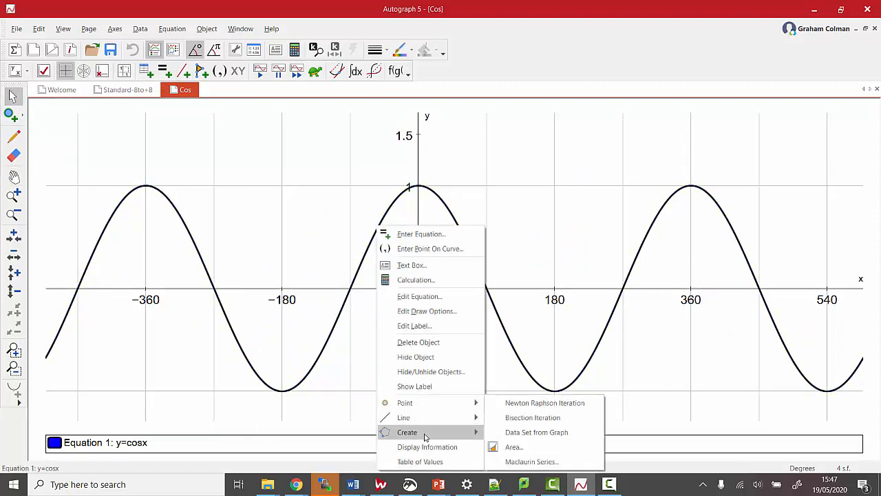
click(520, 407)
click(285, 173)
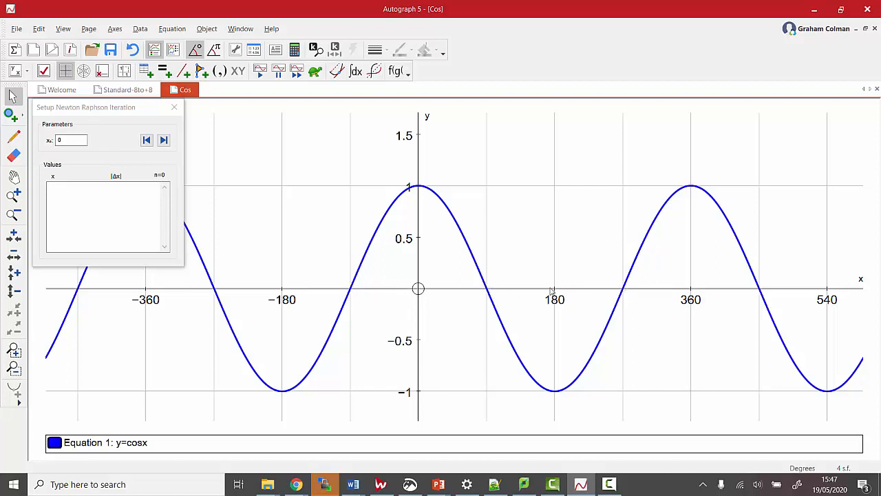
- Set the starting value x₀ to 300 and run two Newton-Raphson steps on y=cosx
double_click(69, 141)
text(300)
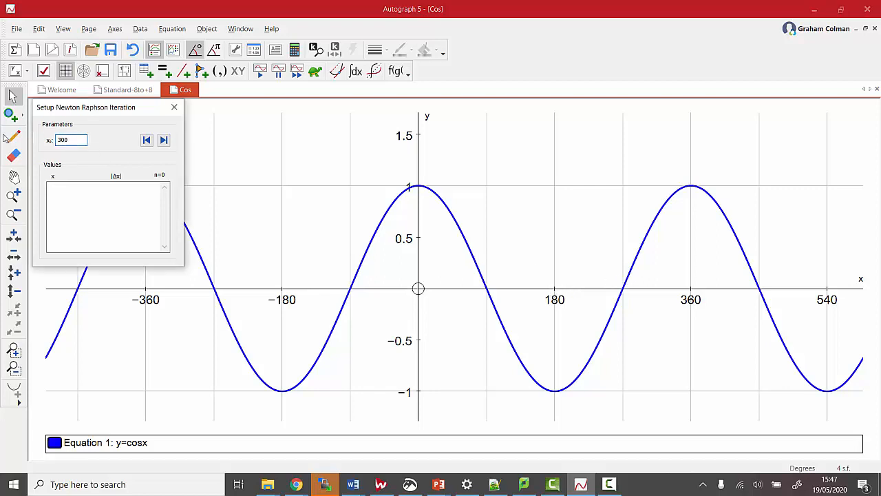
click(163, 139)
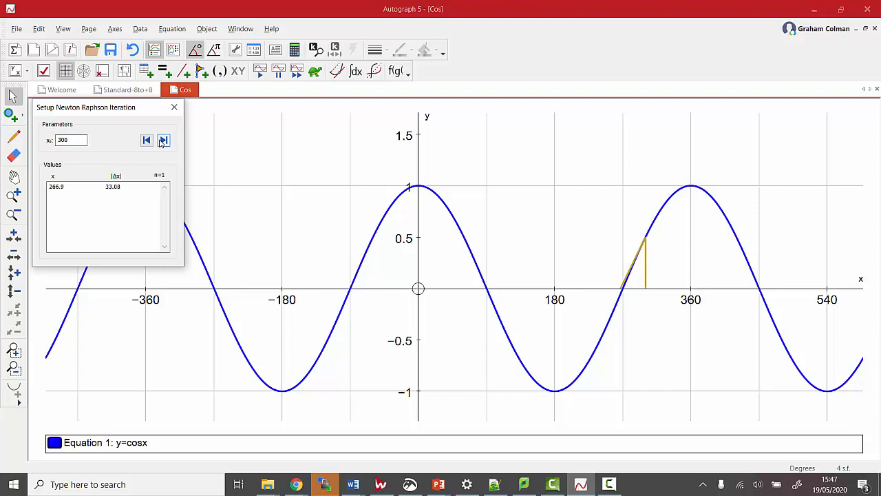
click(162, 141)
- Set the starting value x₀ to 330 and run one Newton-Raphson step
click(77, 139)
key(BackSpace)
key(BackSpace)
text(30)
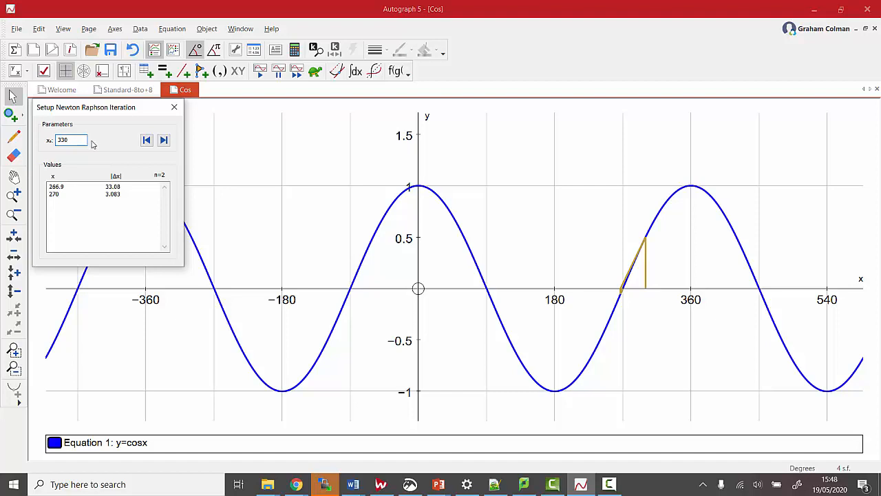
click(164, 140)
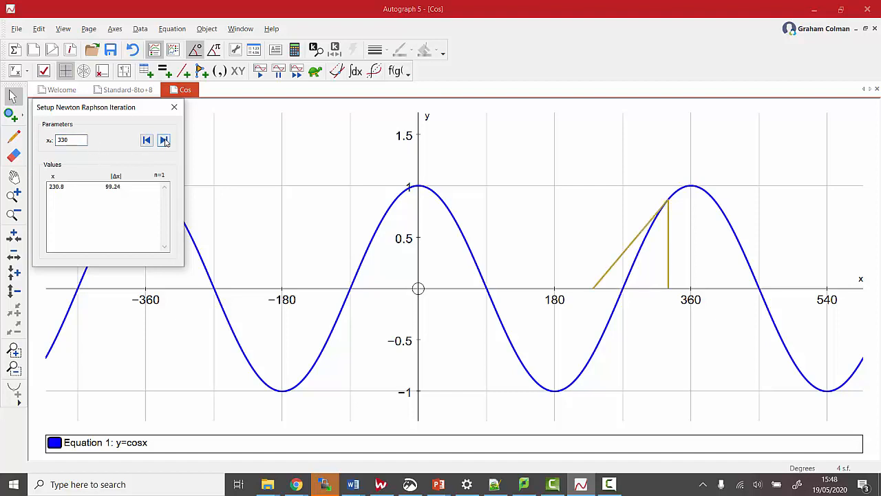
- Set the starting value x₀ to 350 and run five Newton-Raphson steps
double_click(70, 140)
text(350)
click(164, 141)
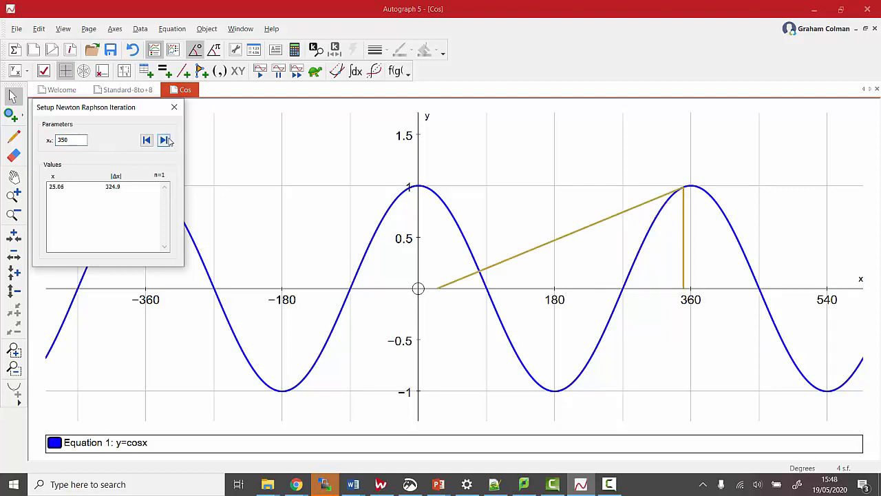
click(163, 141)
click(164, 141)
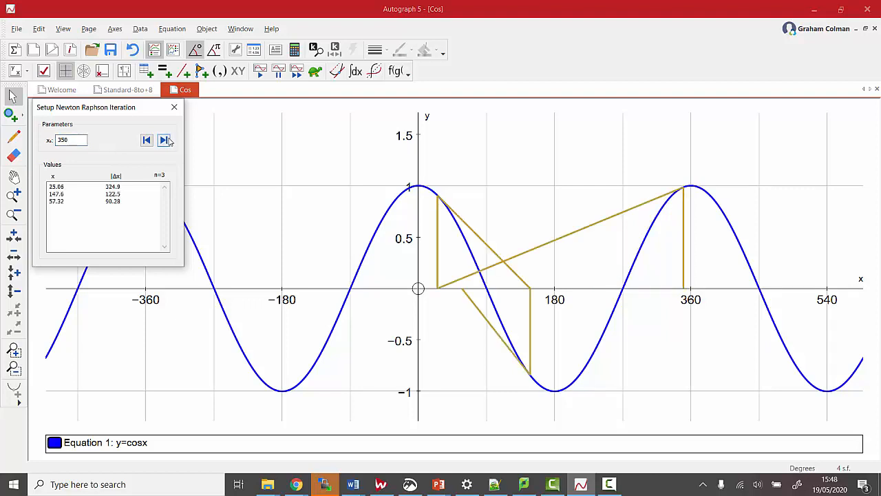
click(164, 140)
click(165, 140)
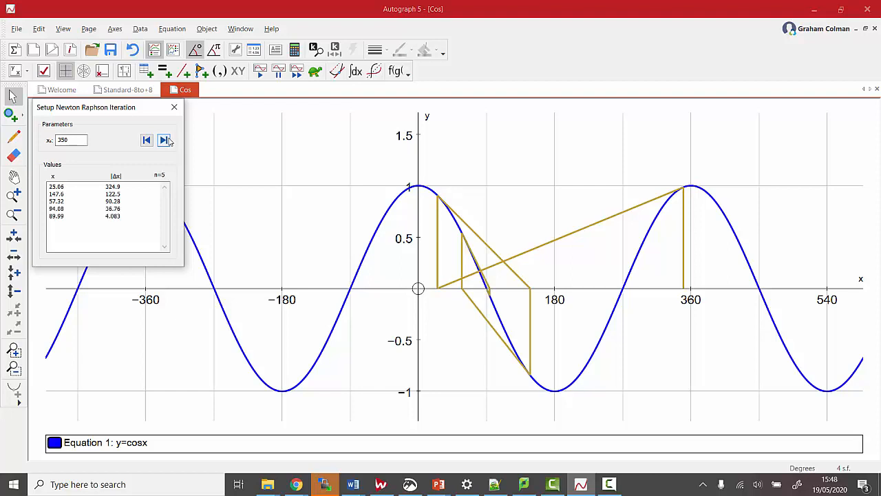
- Set the starting value x₀ to 355 and run three Newton-Raphson steps
click(68, 141)
click(68, 141)
key(BackSpace)
text(5)
click(164, 140)
click(164, 141)
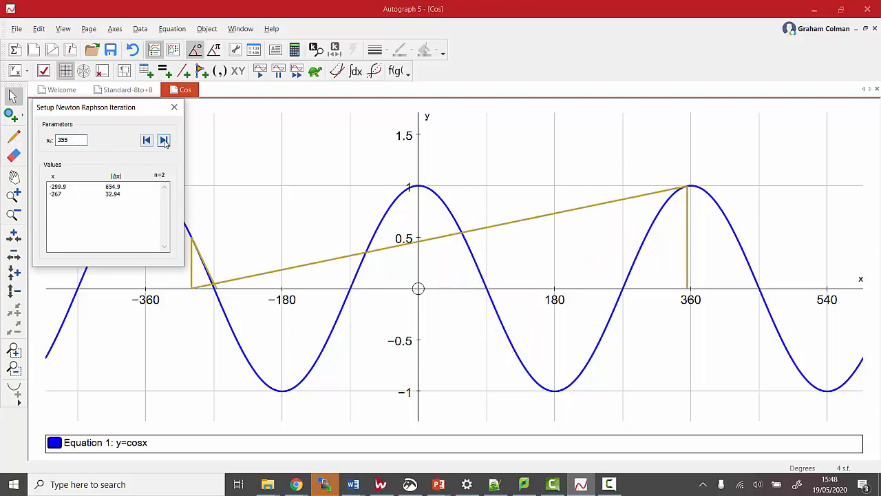
click(164, 141)
- Set the starting value x₀ to 360, at the cosine curve's maximum, and run the Newton-Raphson iteration
click(77, 140)
key(BackSpace)
key(BackSpace)
text(60)
click(163, 140)
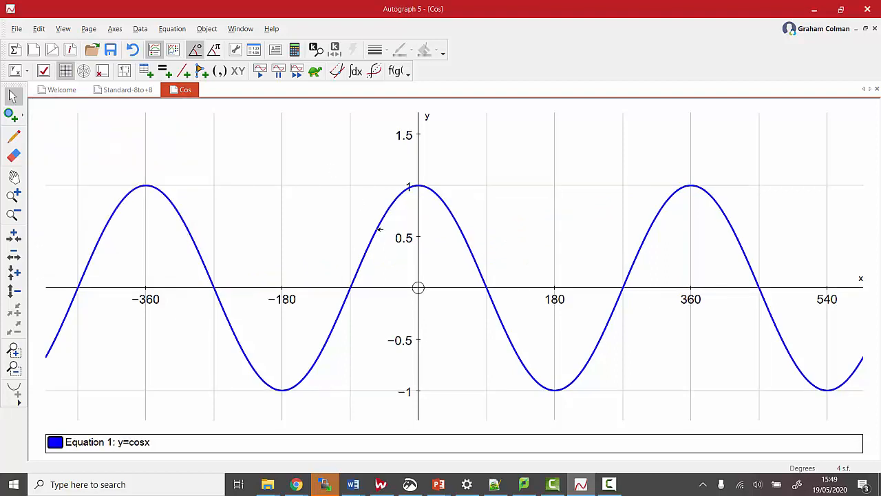
click(378, 228)
right_click(378, 229)
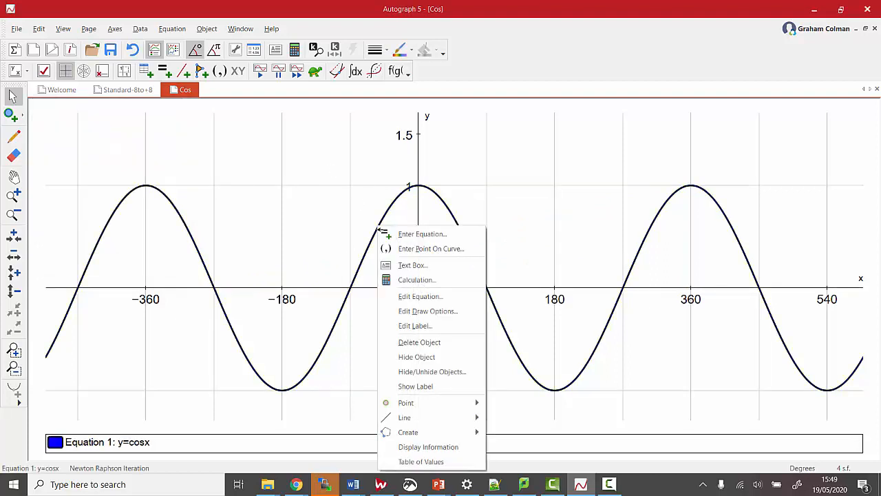
mouse_move(441, 432)
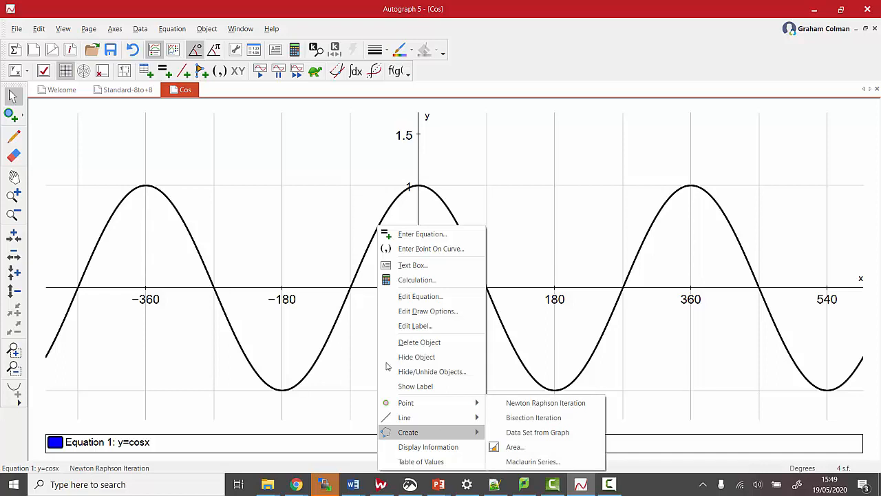
click(295, 208)
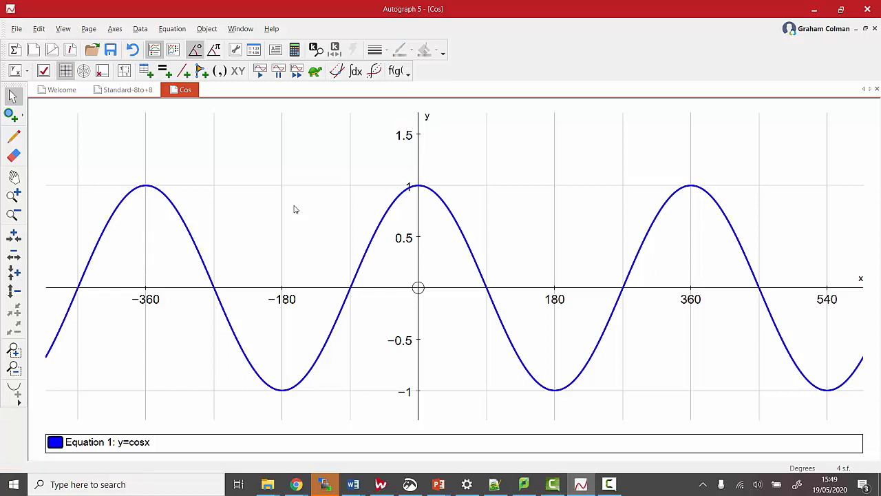